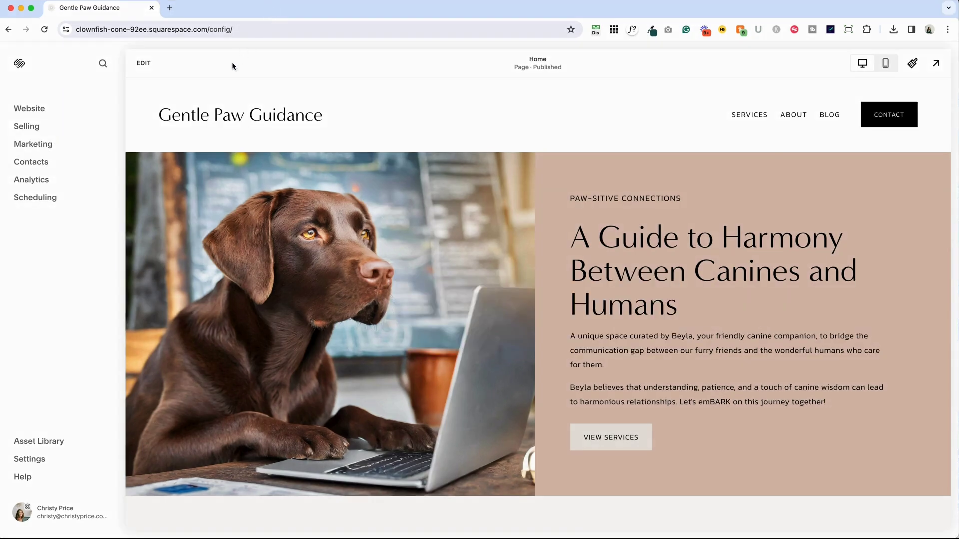
- Open the Website section to list the Gentle Paw Guidance site's pages
click(23, 110)
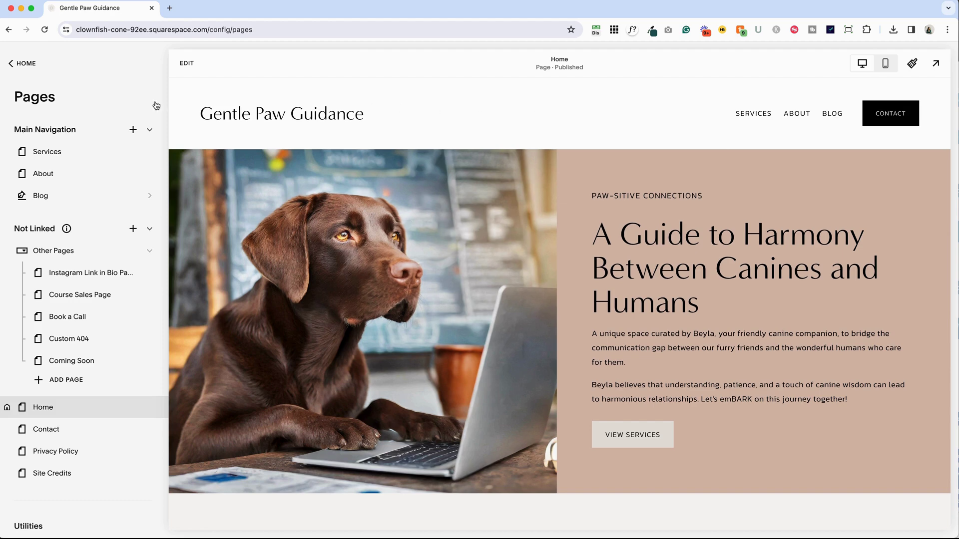
- Add a new Main Navigation page from the first FAQs page layout
click(133, 130)
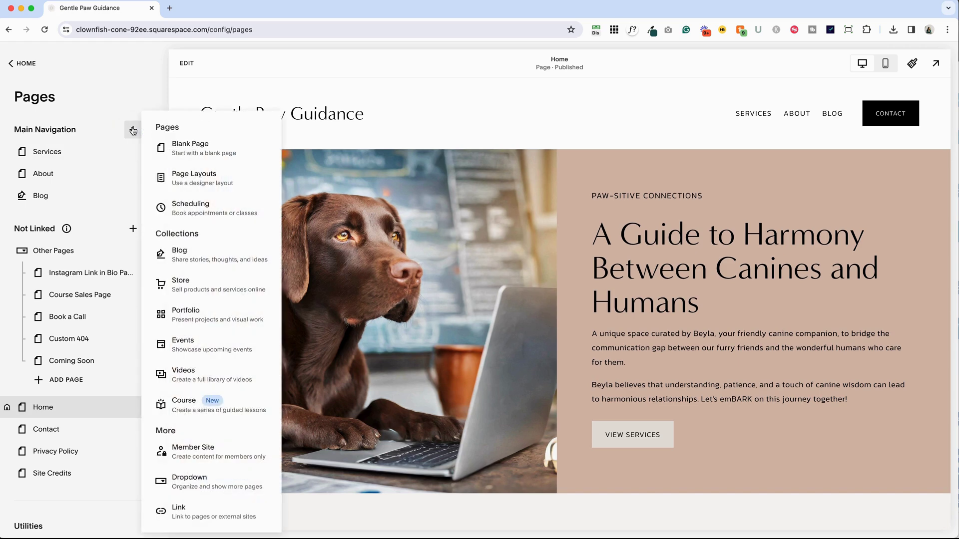
click(202, 179)
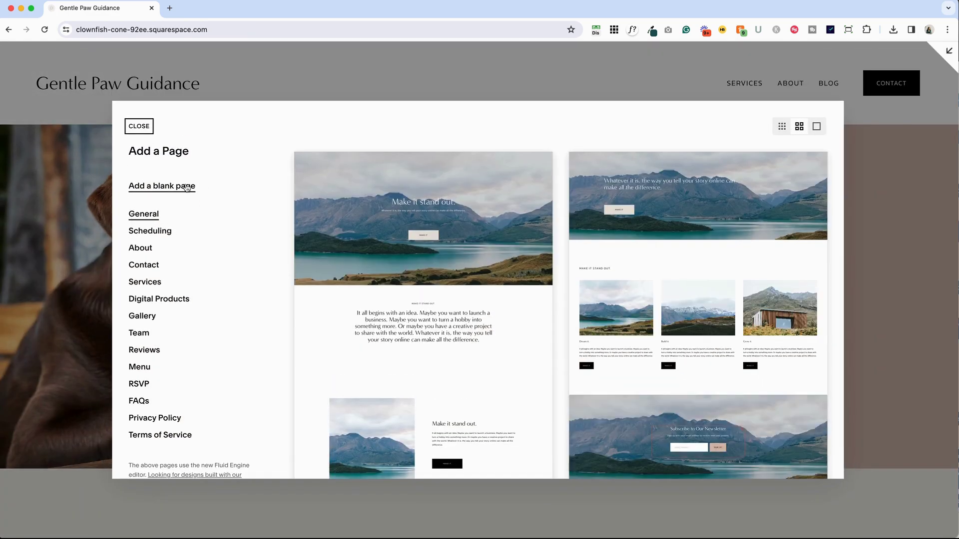
click(140, 403)
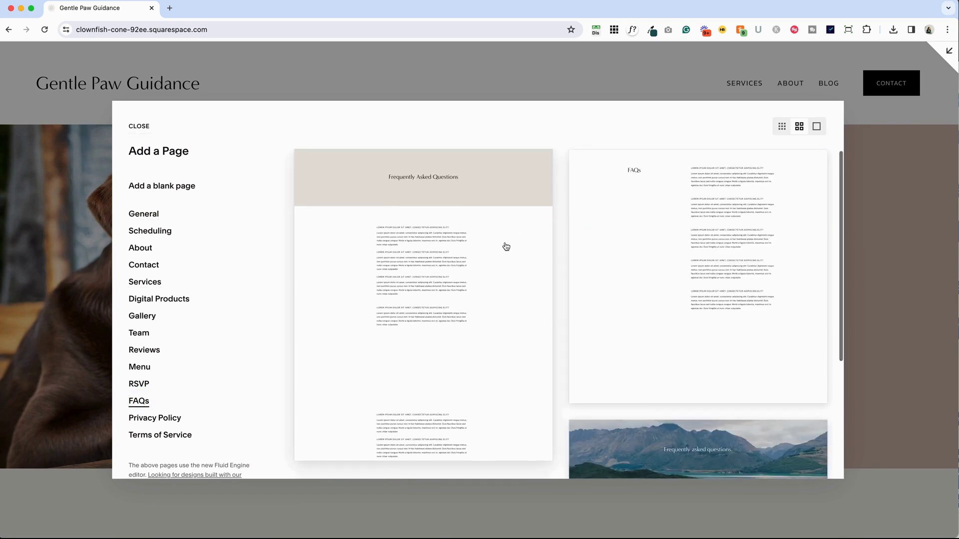
scroll(505, 245, down, 5)
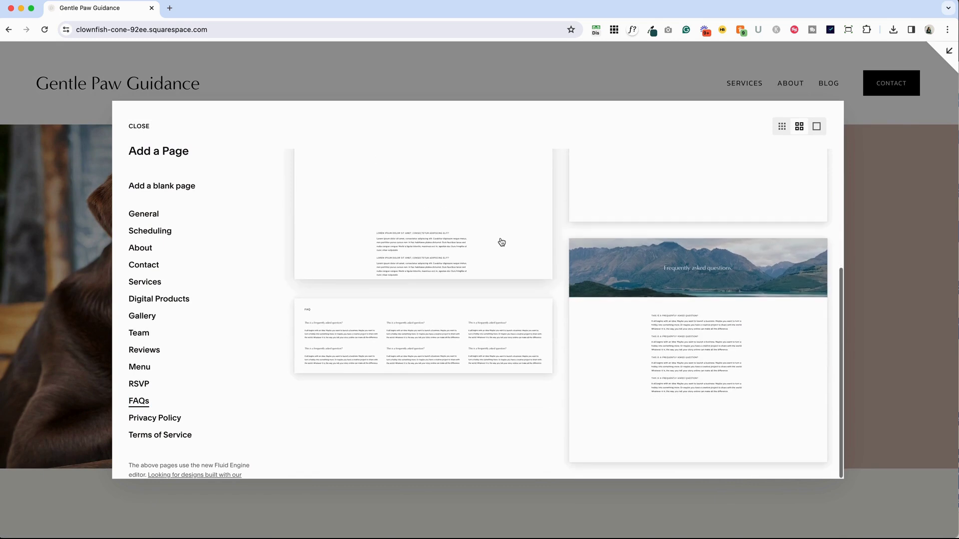
scroll(501, 242, up, 5)
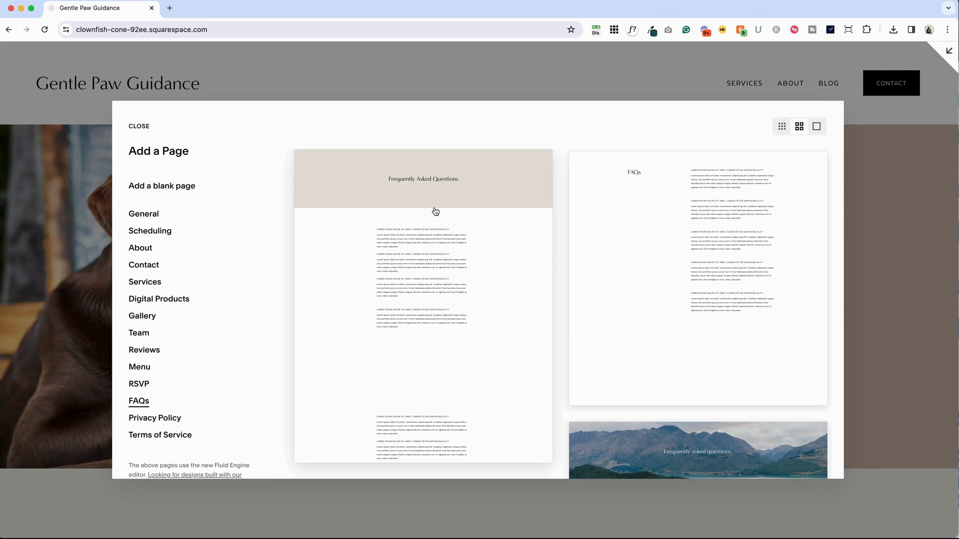
click(362, 212)
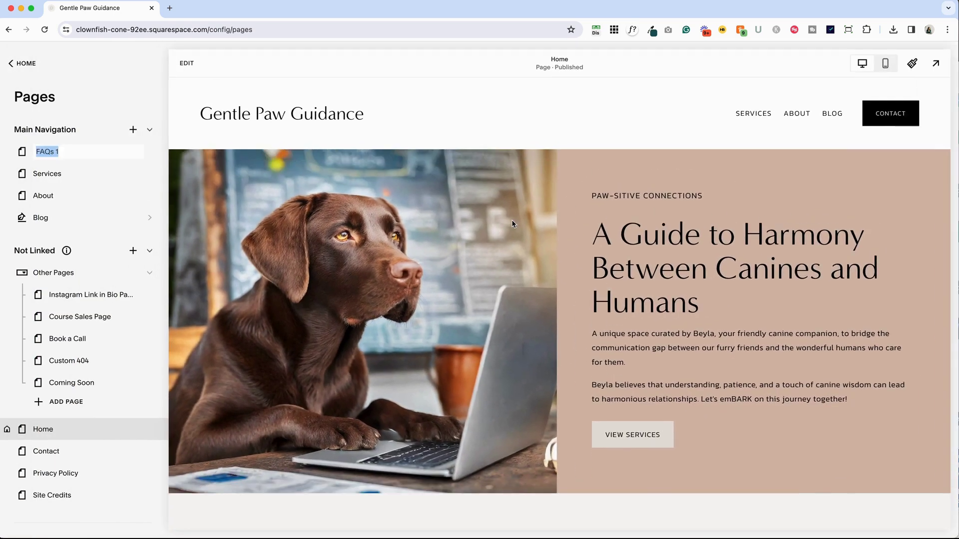
- Keep the default name FAQs 1, preview the page, and open its settings
click(56, 173)
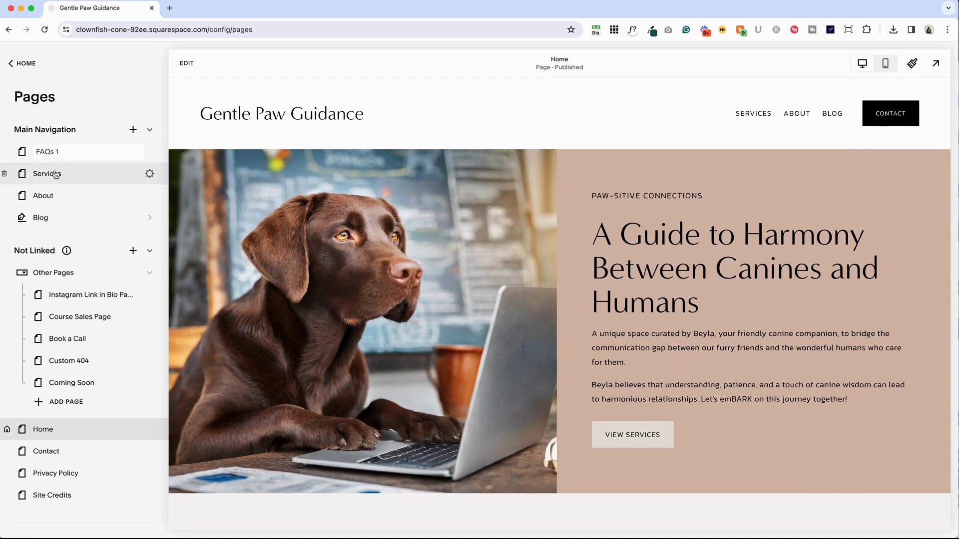
click(61, 152)
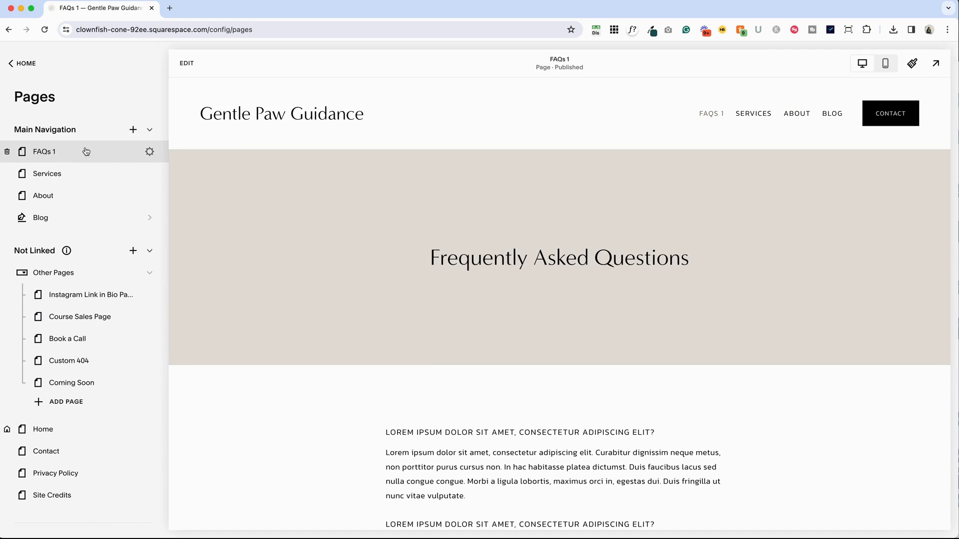
click(149, 151)
- Set the page title and navigation title to FAQ and the URL slug to /faq
click(494, 213)
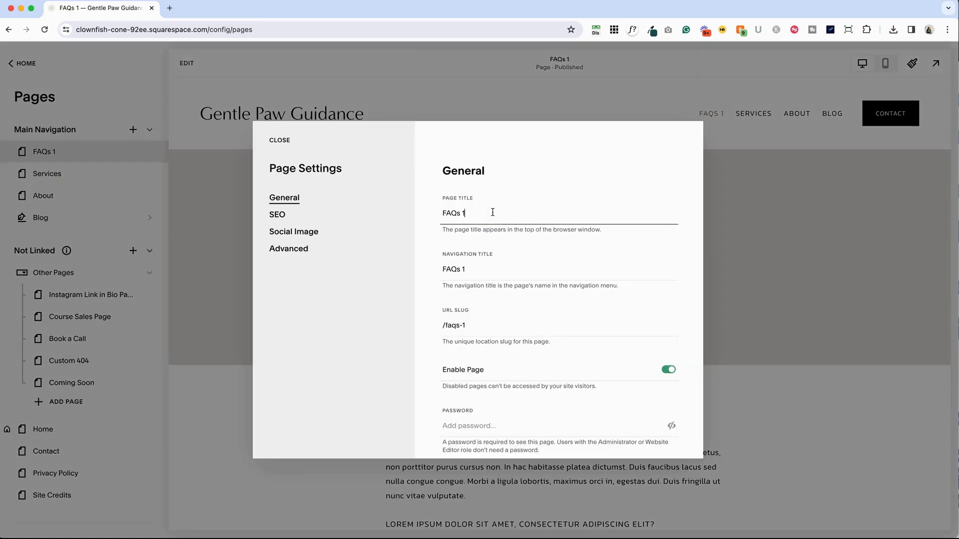
key(BackSpace)
key(BackSpace)
click(484, 273)
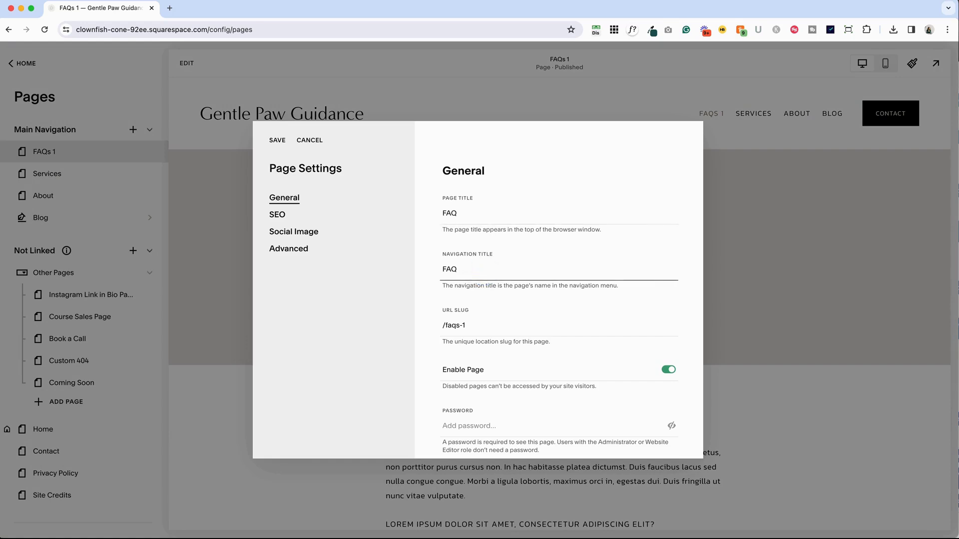
click(475, 328)
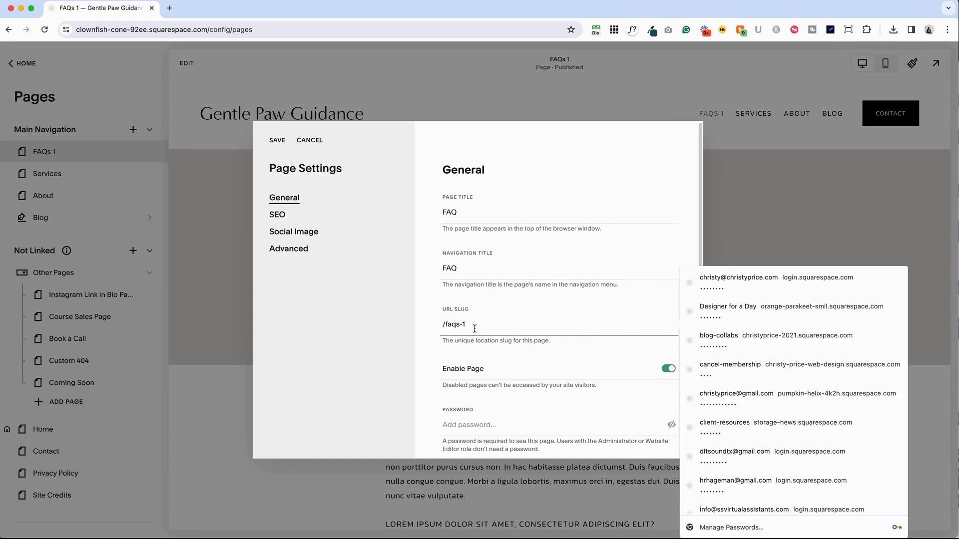
key(BackSpace)
key(BackSpace)
key(BackSpace)
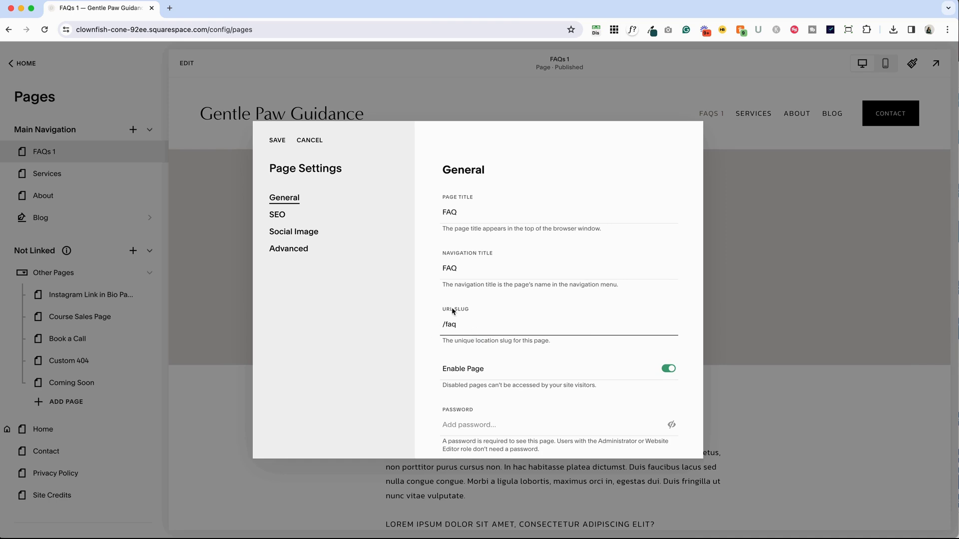
- Clear the 'FAQs 1' SEO title and save the page settings
click(283, 219)
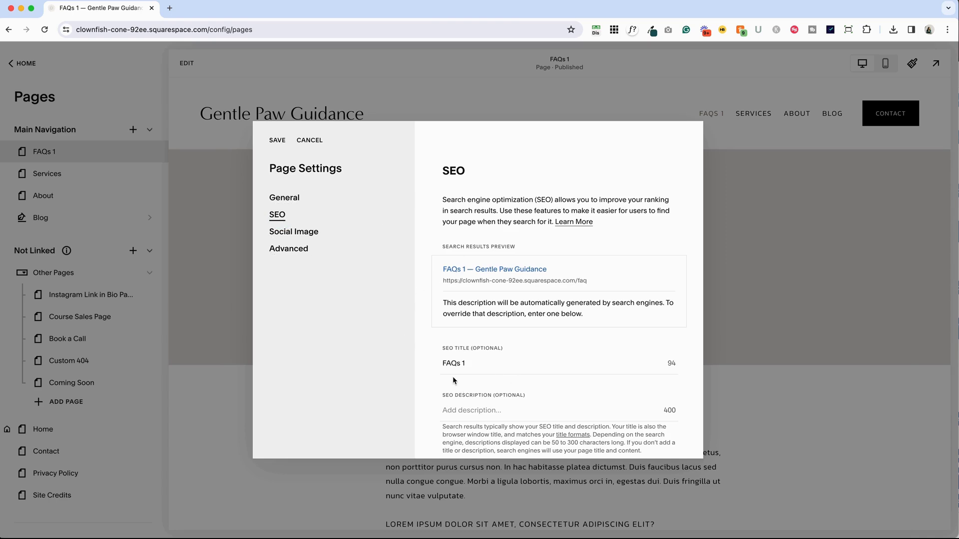
drag(478, 364, 398, 361)
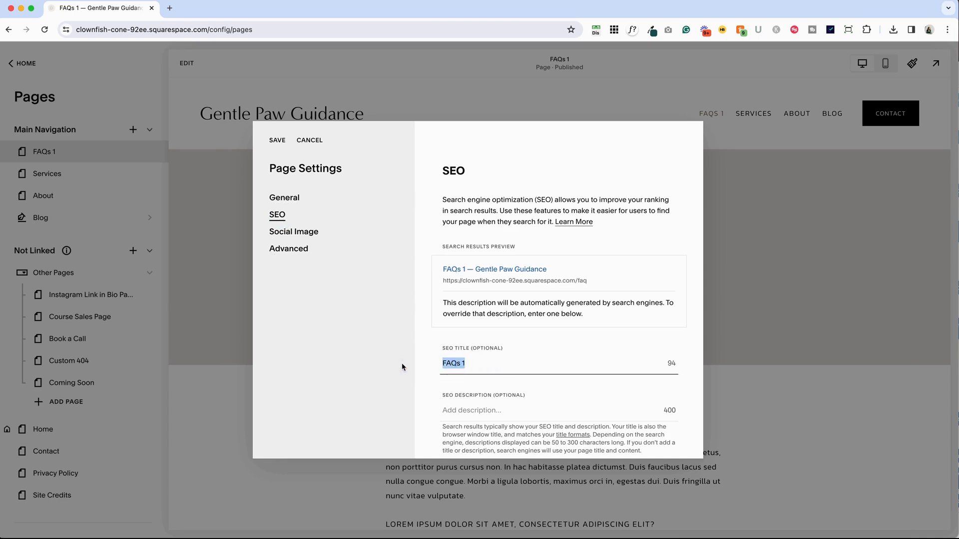
key(BackSpace)
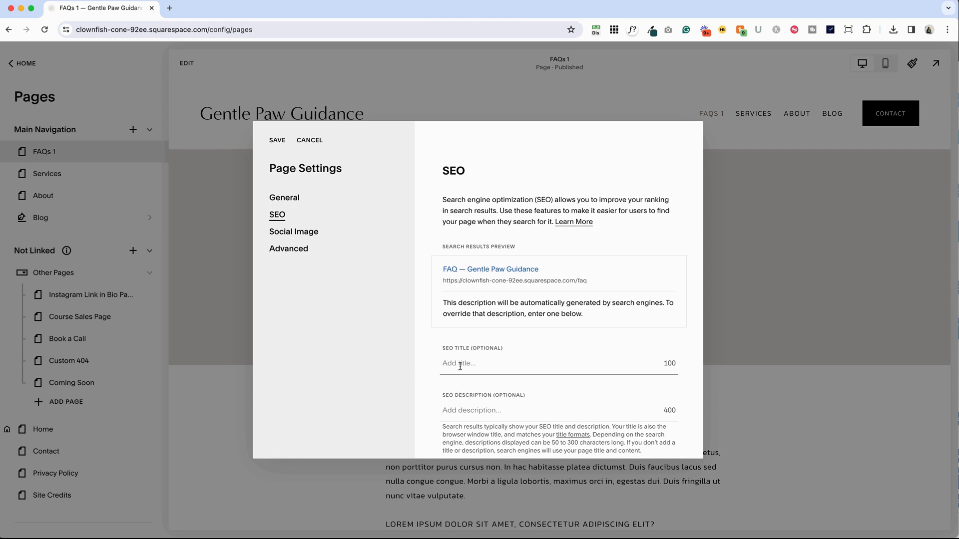
scroll(460, 363, down, 1)
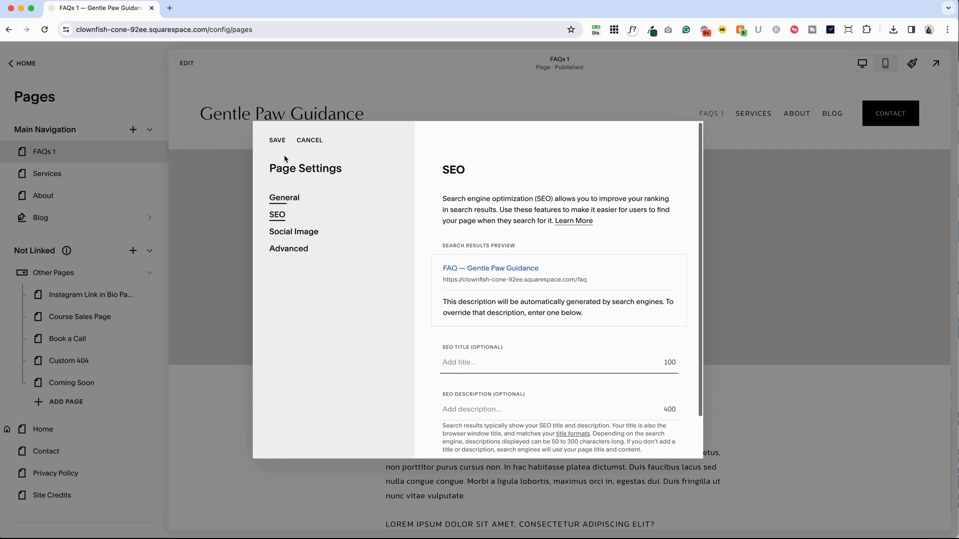
click(276, 144)
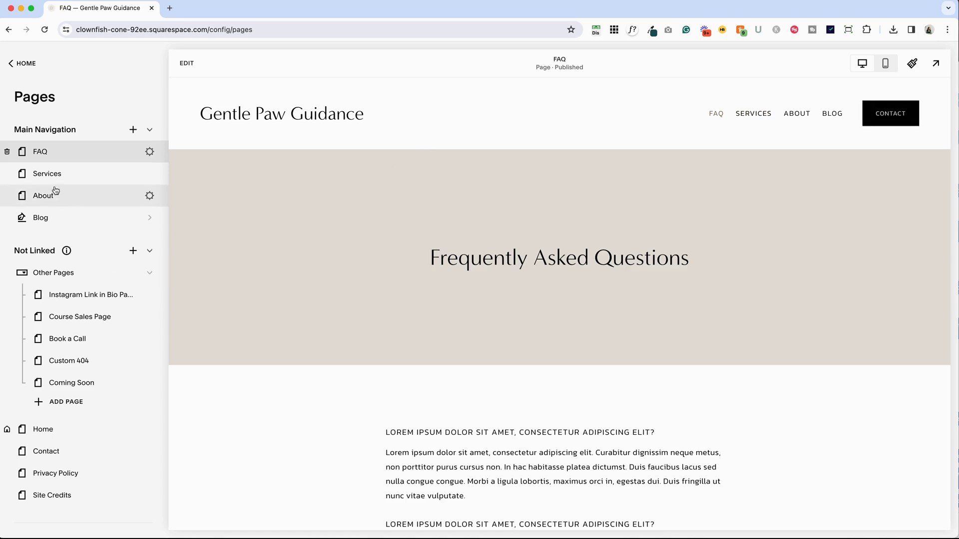
- Drag FAQ between About and Blog in Main Navigation, then edit the FAQ page
drag(42, 151, 40, 218)
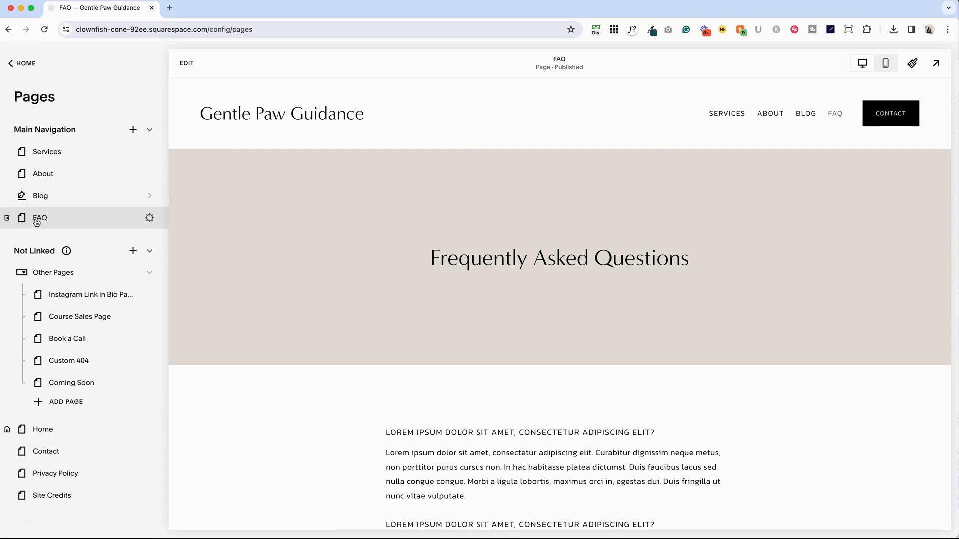
drag(36, 217, 36, 198)
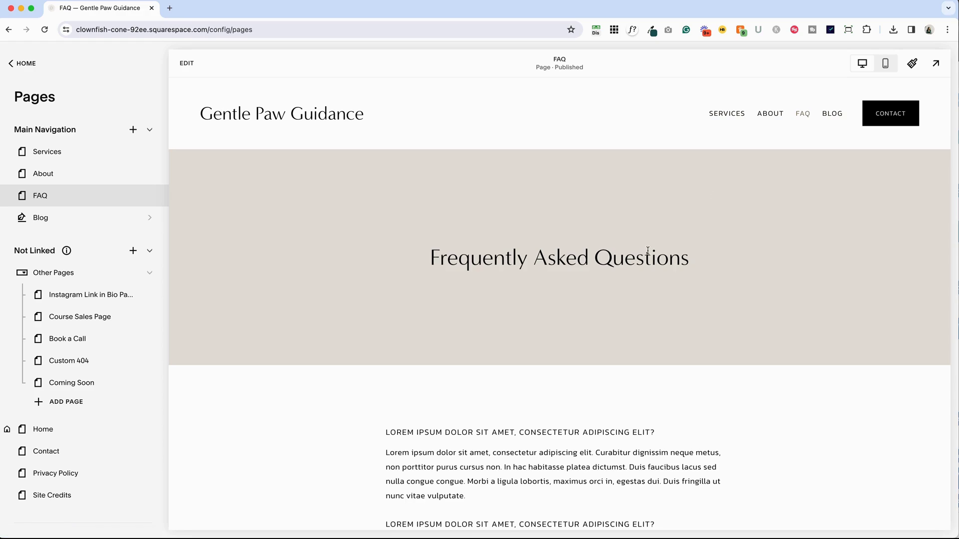
scroll(626, 273, down, 5)
scroll(625, 274, down, 5)
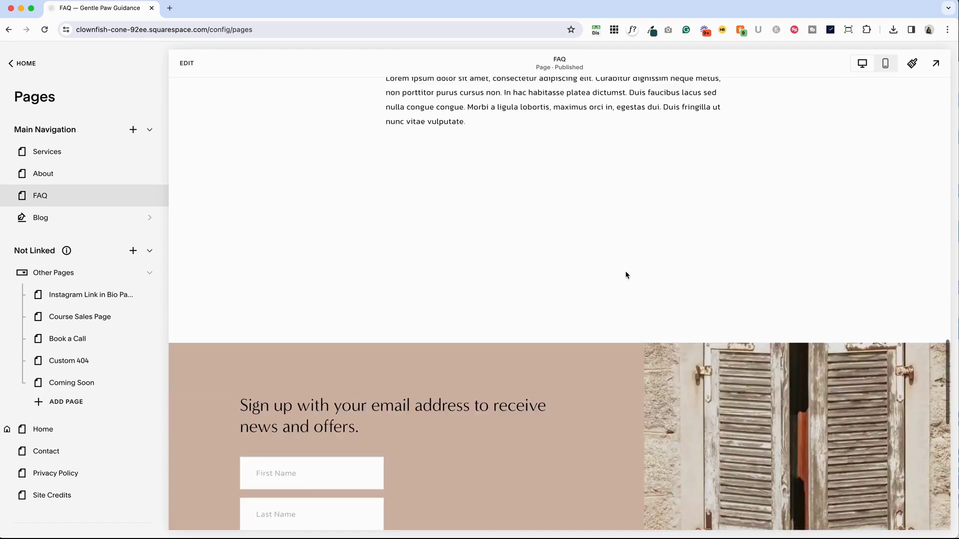
scroll(550, 200, up, 15)
click(187, 63)
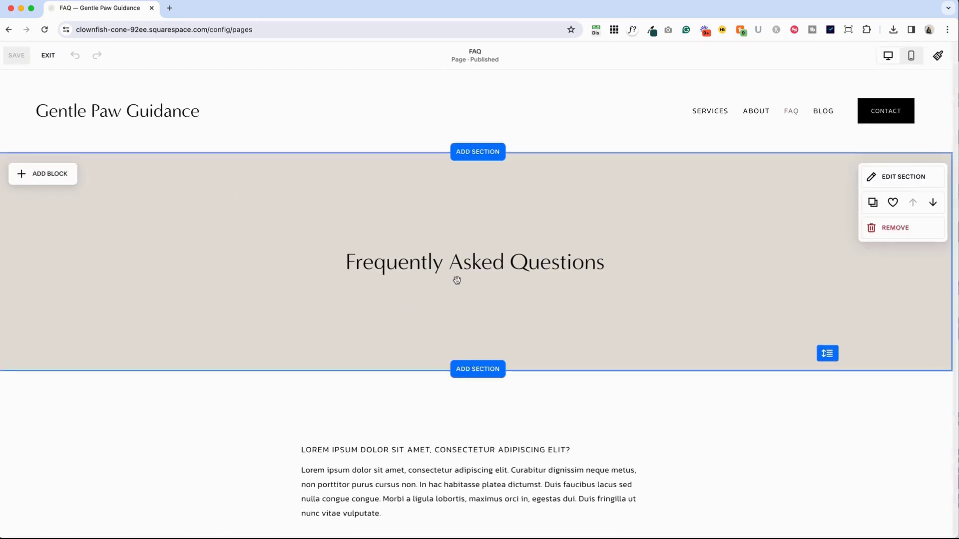
scroll(417, 174, down, 2)
scroll(409, 250, down, 3)
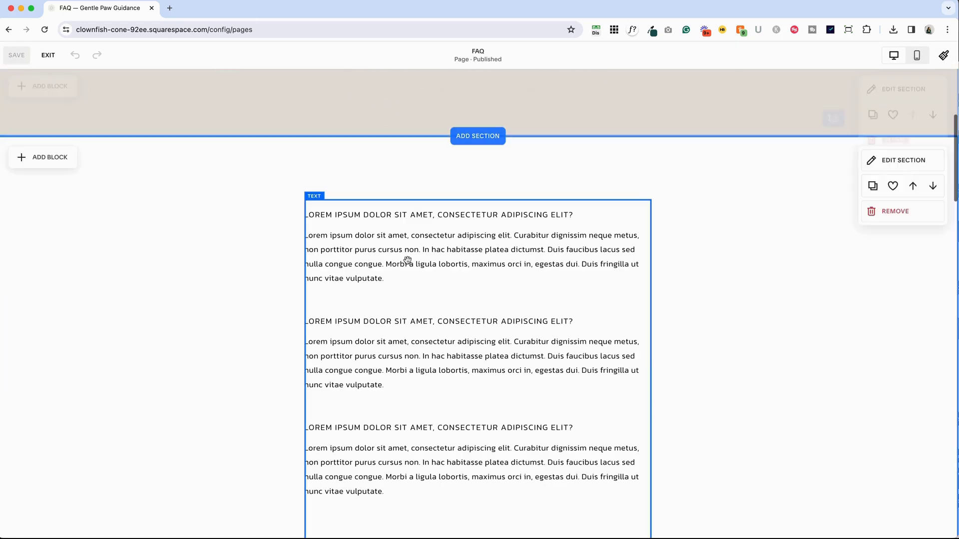
scroll(416, 278, down, 3)
scroll(417, 280, down, 1)
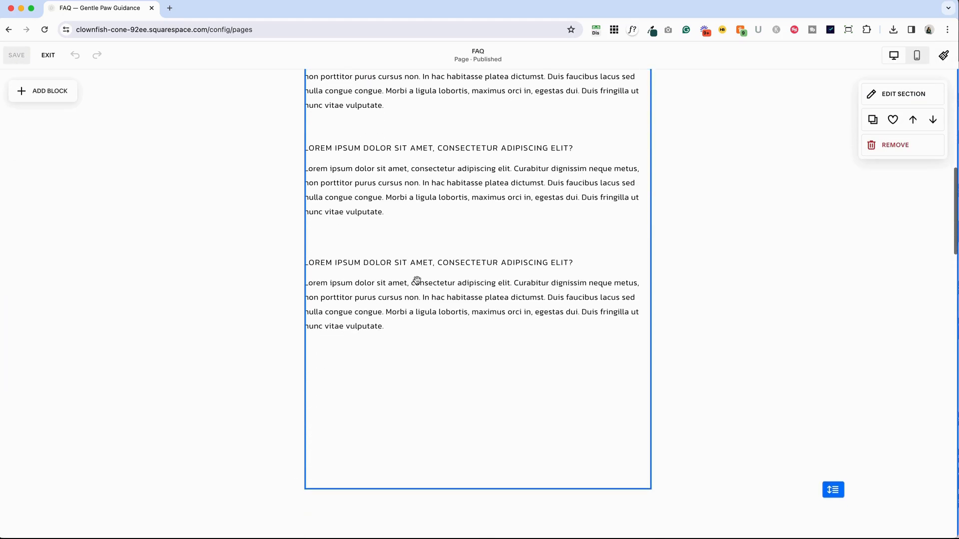
click(418, 262)
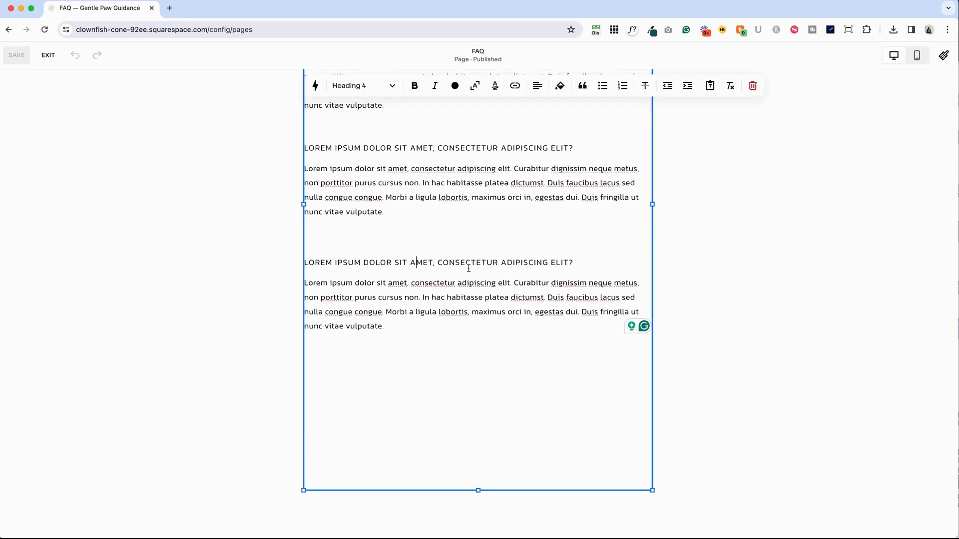
click(373, 311)
scroll(407, 297, up, 10)
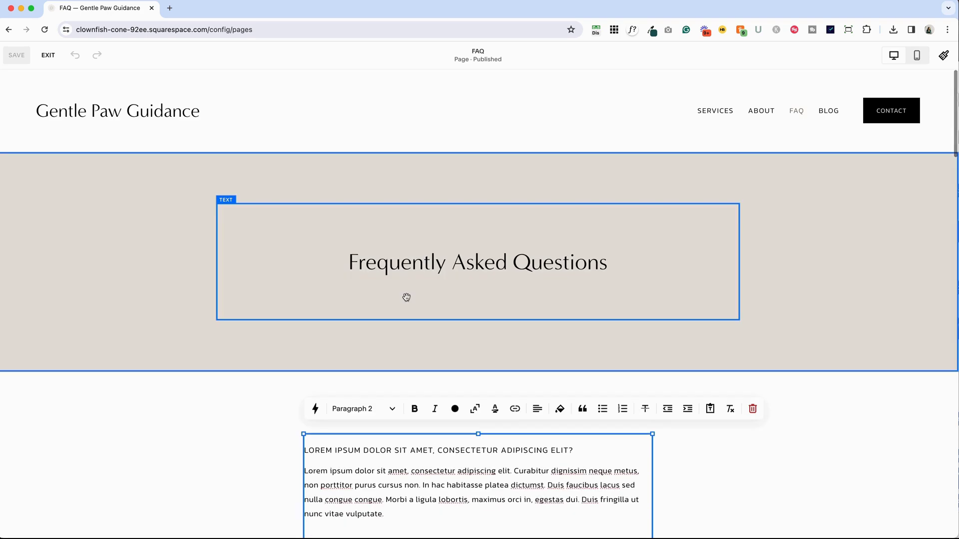
scroll(407, 297, down, 6)
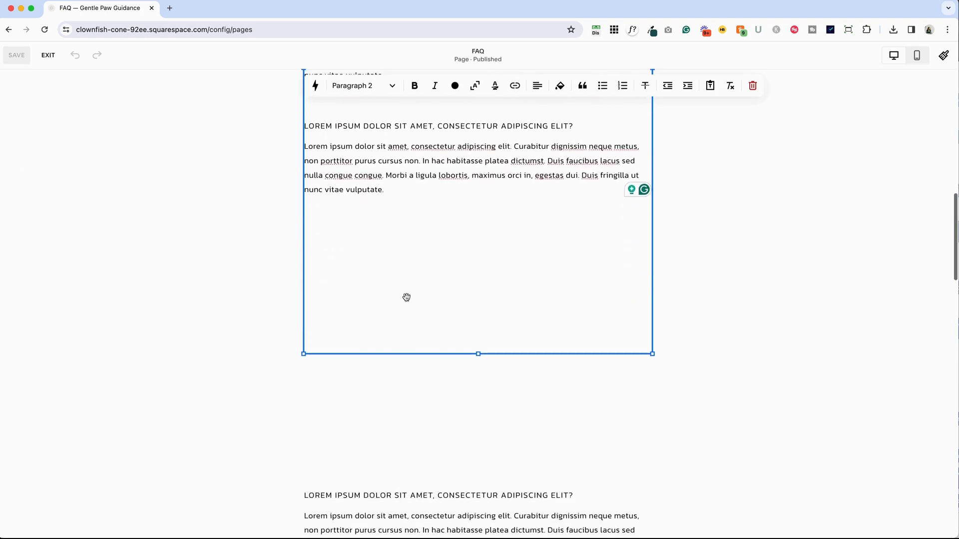
drag(406, 297, 413, 236)
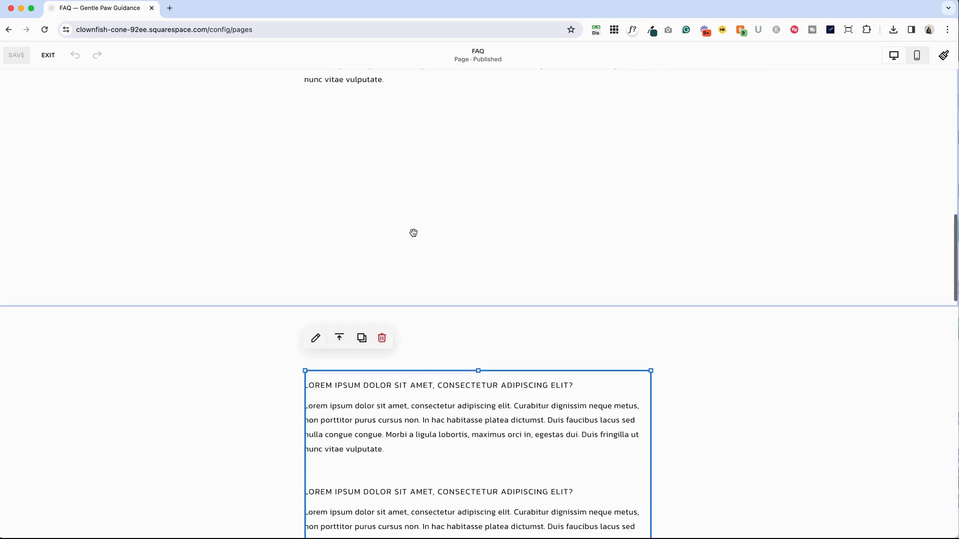
scroll(413, 236, down, 6)
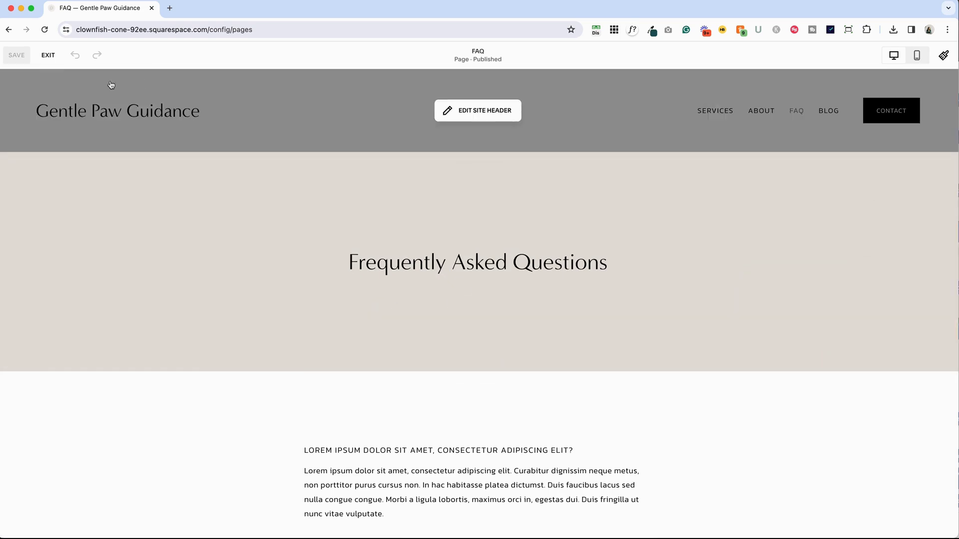
- Save the Services page's top Elevate your Brand banner as a reusable section
click(49, 56)
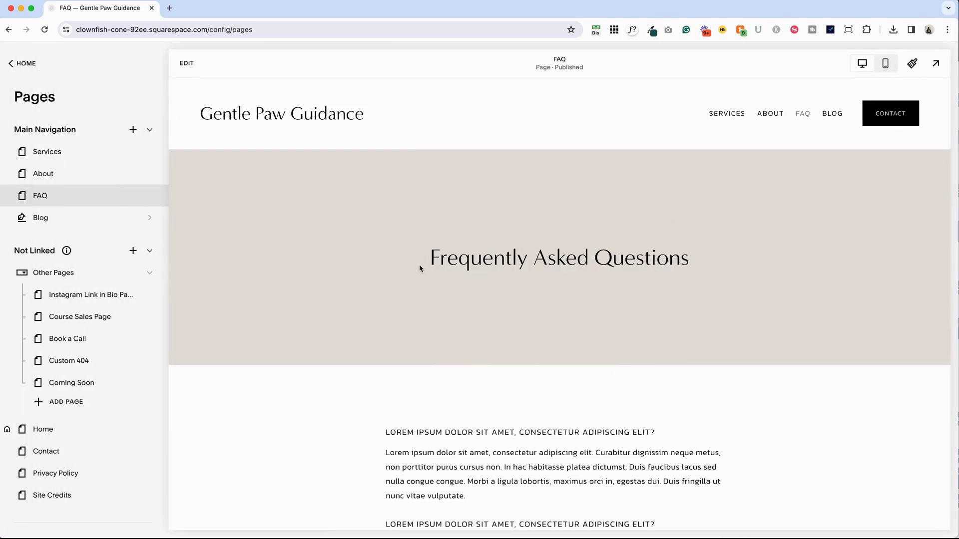
click(727, 114)
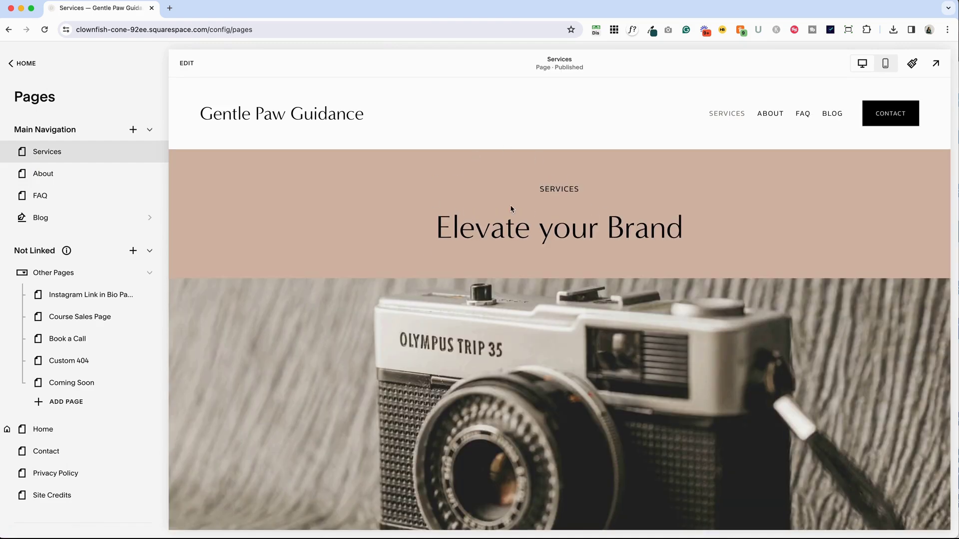
click(177, 64)
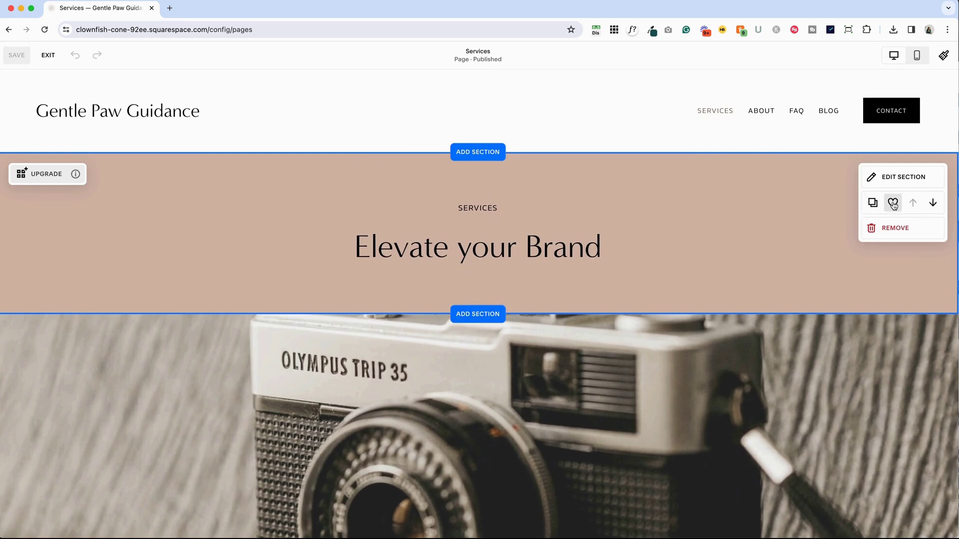
click(892, 203)
click(46, 54)
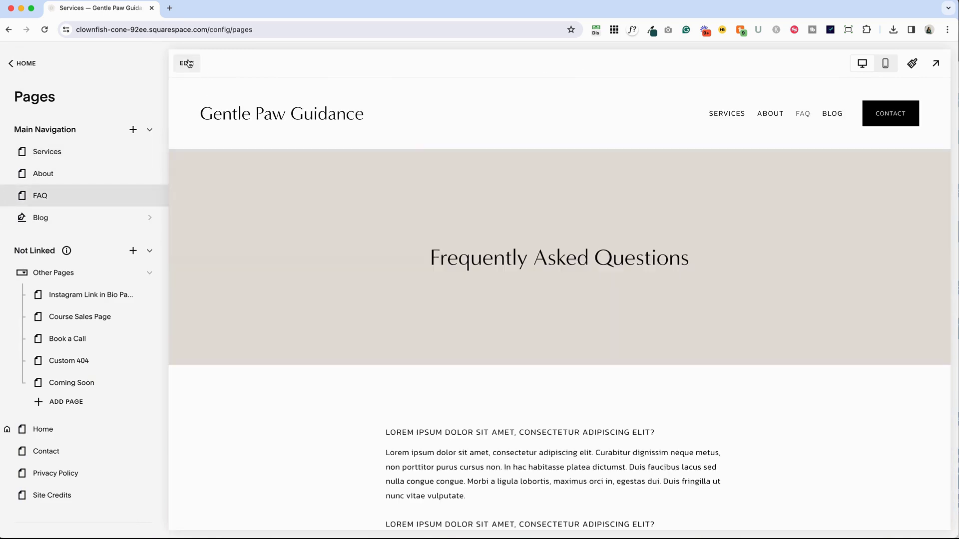
- Insert the saved Elevate your Brand banner section into the FAQ page
click(201, 68)
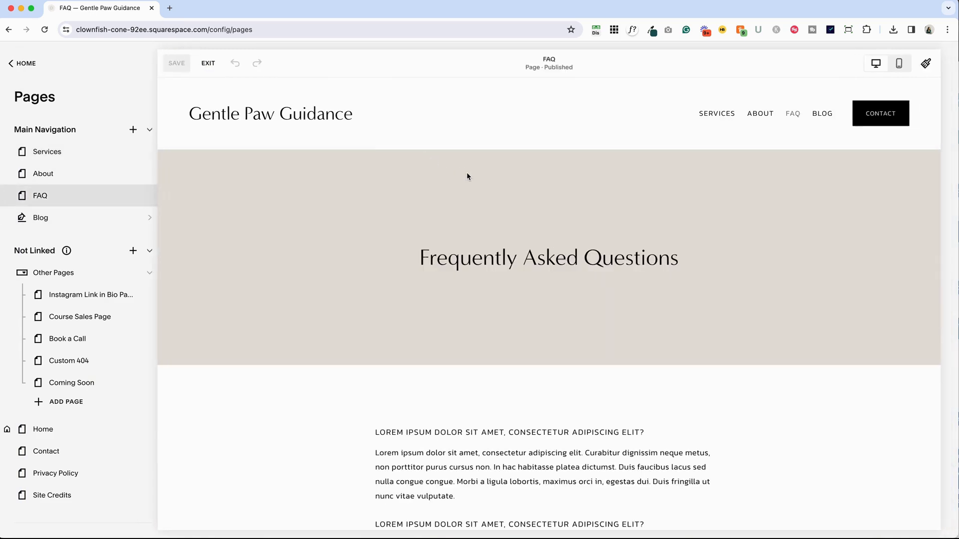
click(477, 152)
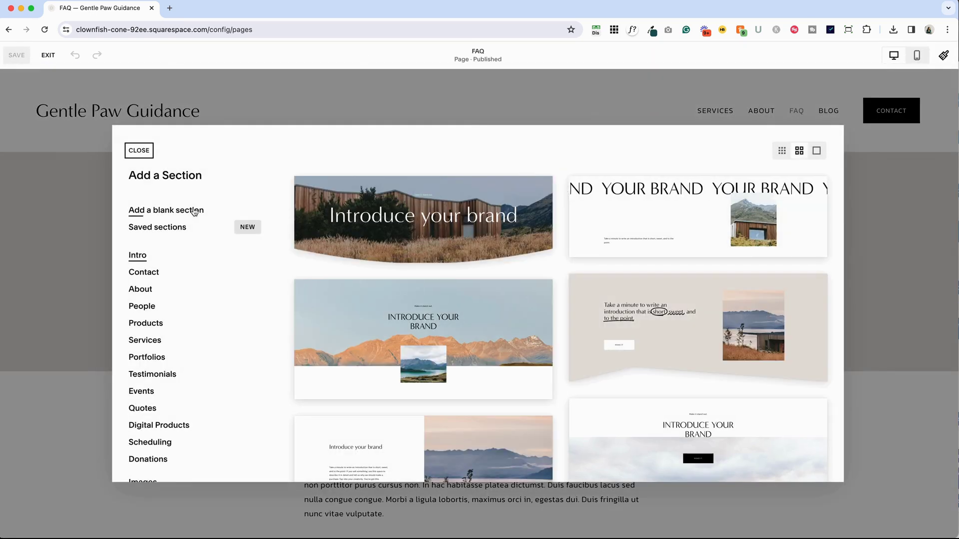
click(157, 227)
click(401, 227)
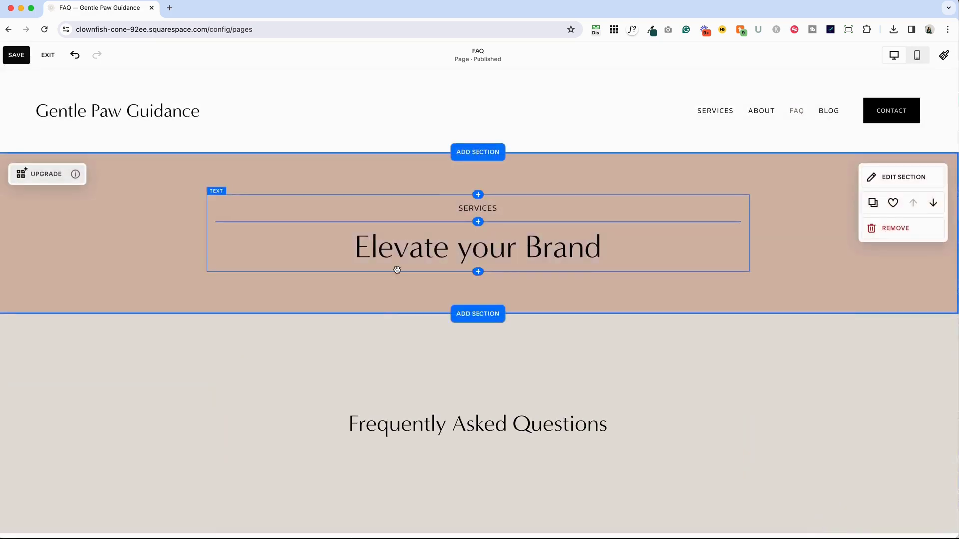
scroll(382, 318, down, 2)
scroll(381, 319, up, 4)
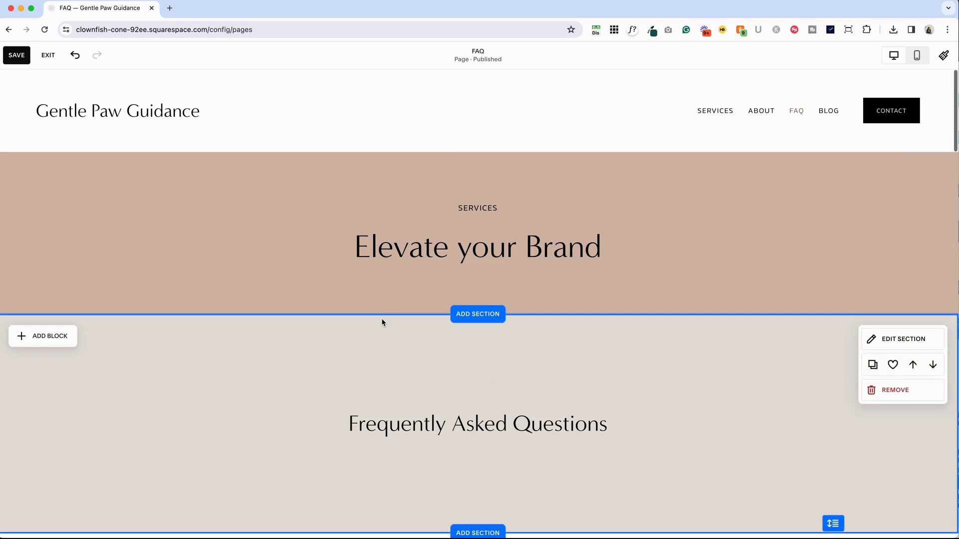
- Remove the old Frequently Asked Questions banner section from the FAQ page
click(896, 395)
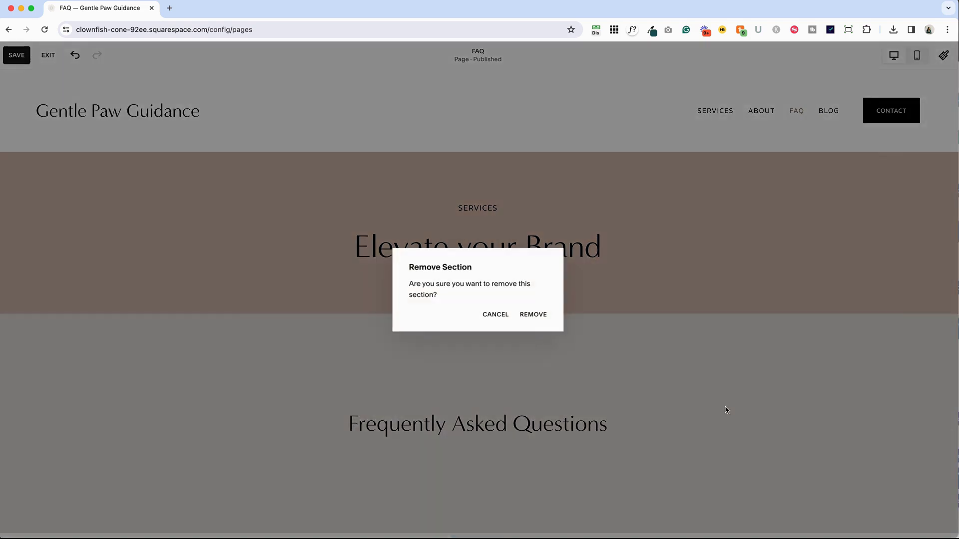
click(533, 315)
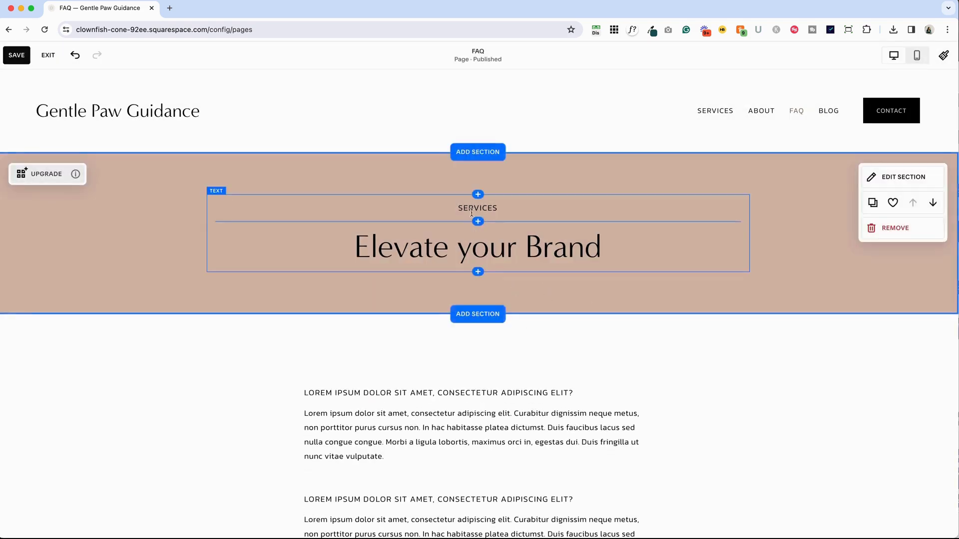
double_click(474, 210)
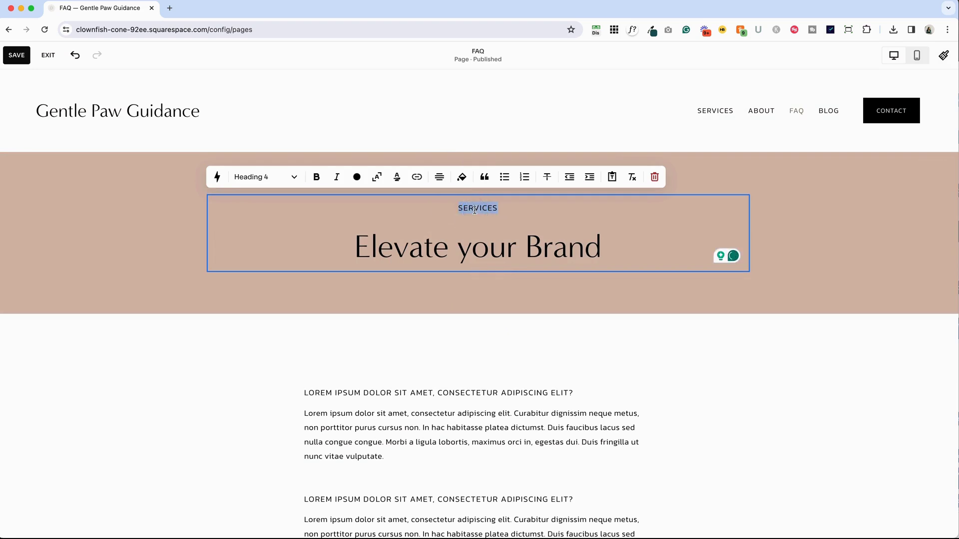
- Replace the banner's SERVICES label with FAQ
triple_click(487, 257)
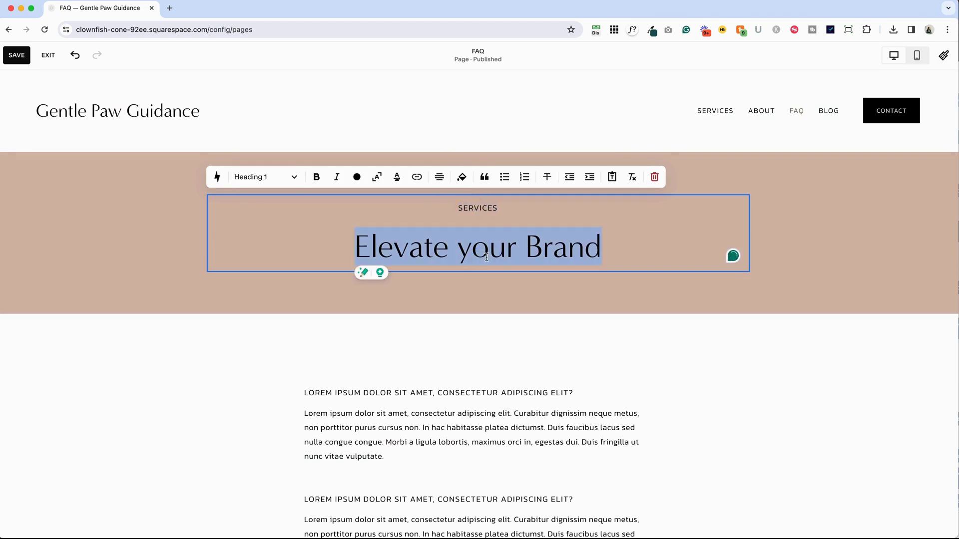
double_click(476, 207)
text(FAQ)
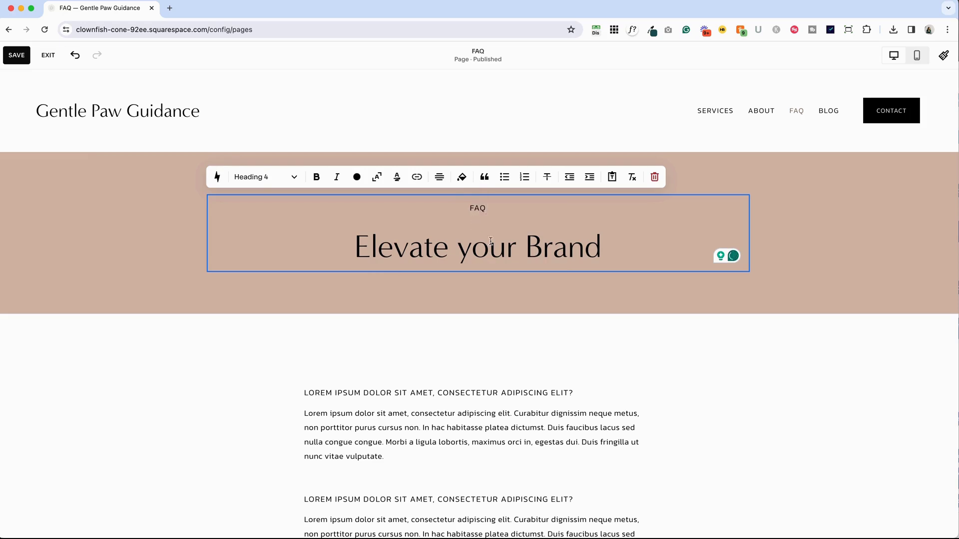
- Change the banner's main heading to 'Pawsitively Good Advice'
triple_click(491, 241)
text(Pawsiti)
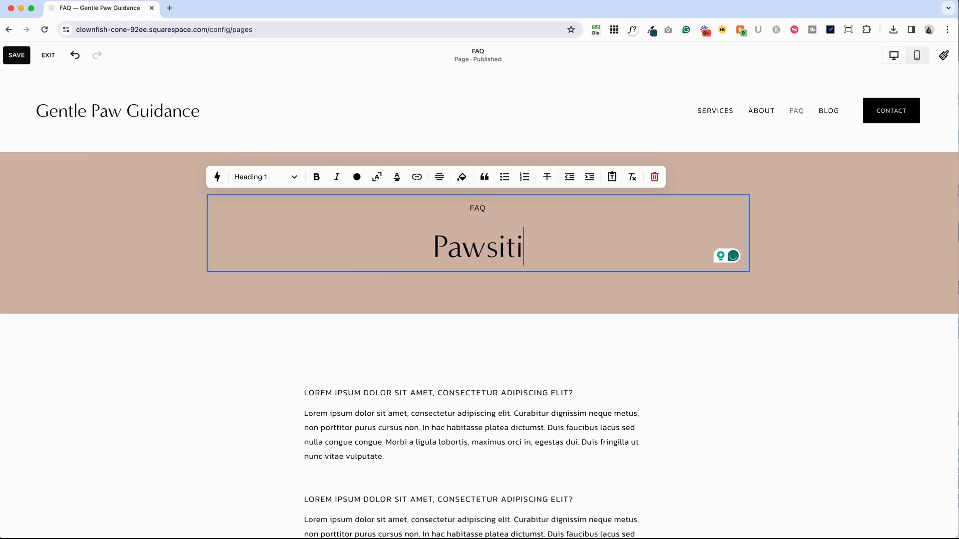
key(BackSpace)
key(BackSpace)
key(BackSpace)
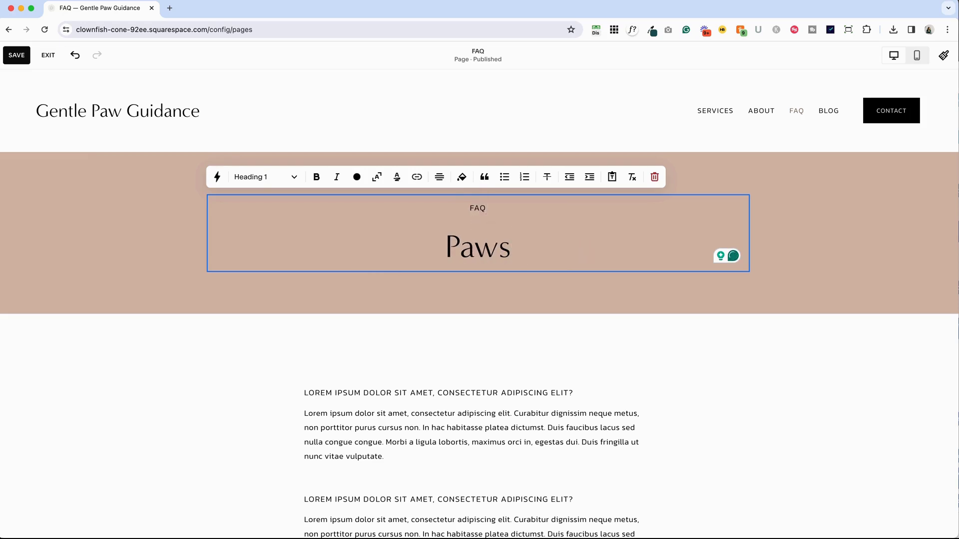
text(itively Good )
text(Adv)
key(BackSpace)
text(dvi)
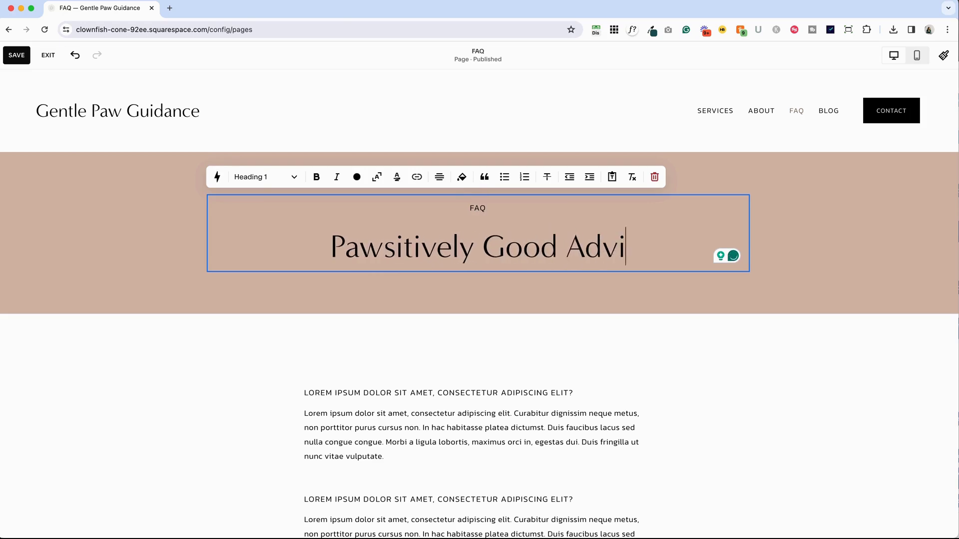
text(ce)
click(596, 336)
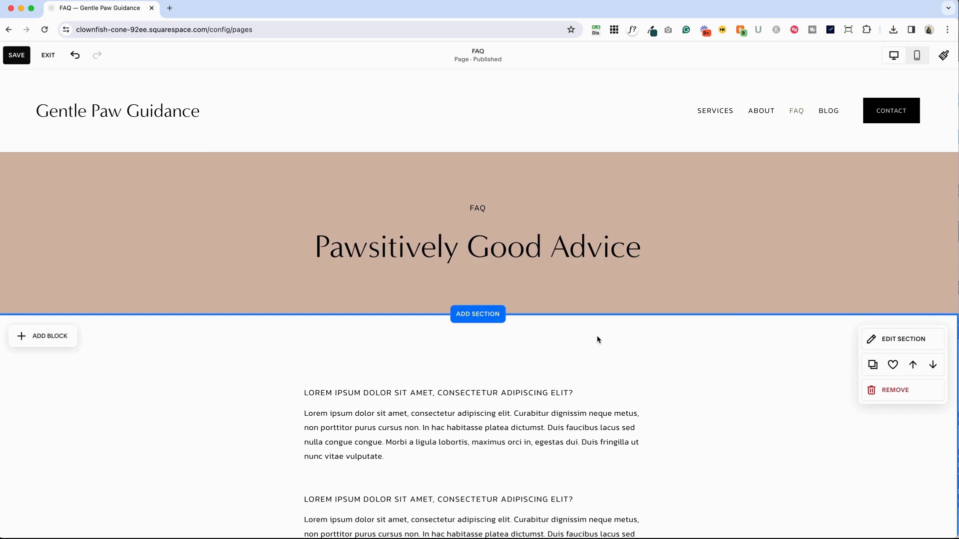
scroll(597, 340, down, 6)
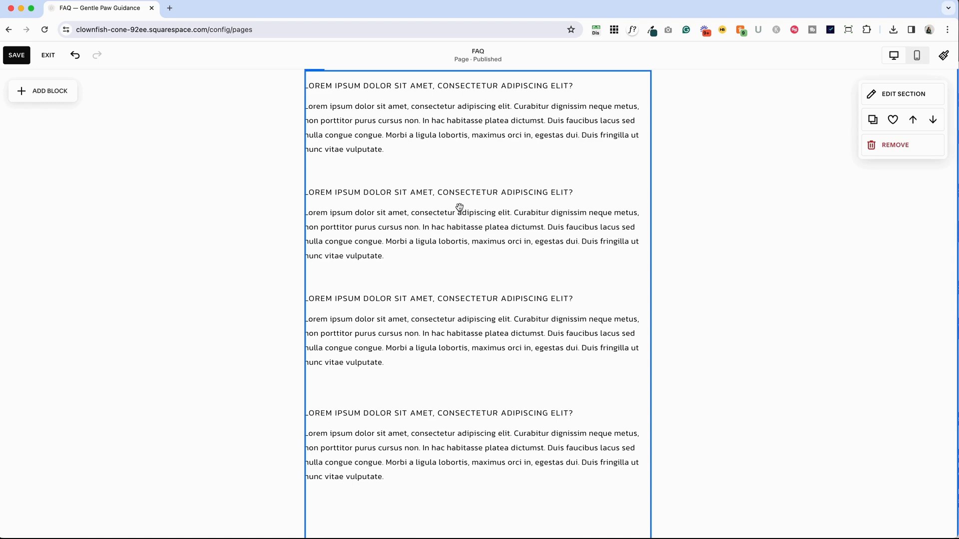
- Delete the FAQ sample text block and add an Accordion block in its place
scroll(460, 207, up, 2)
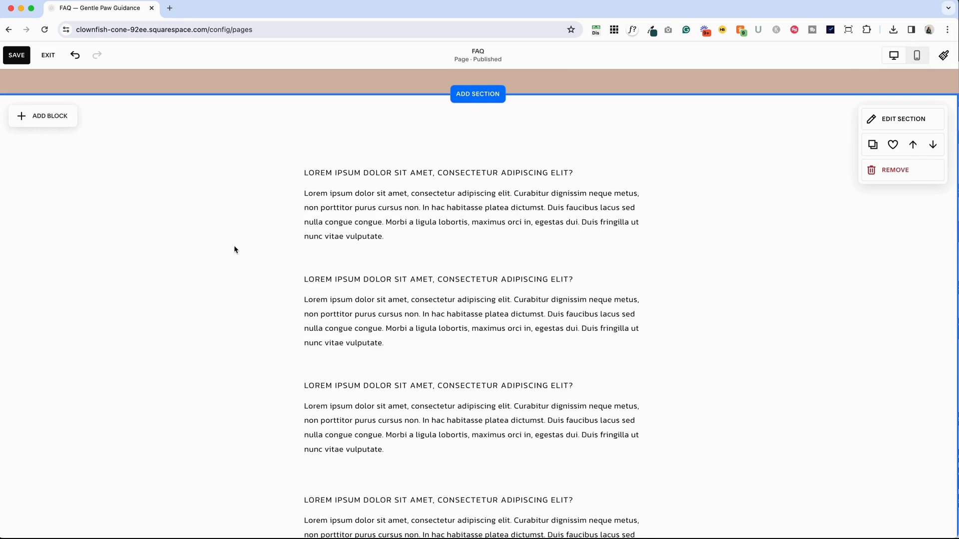
click(400, 225)
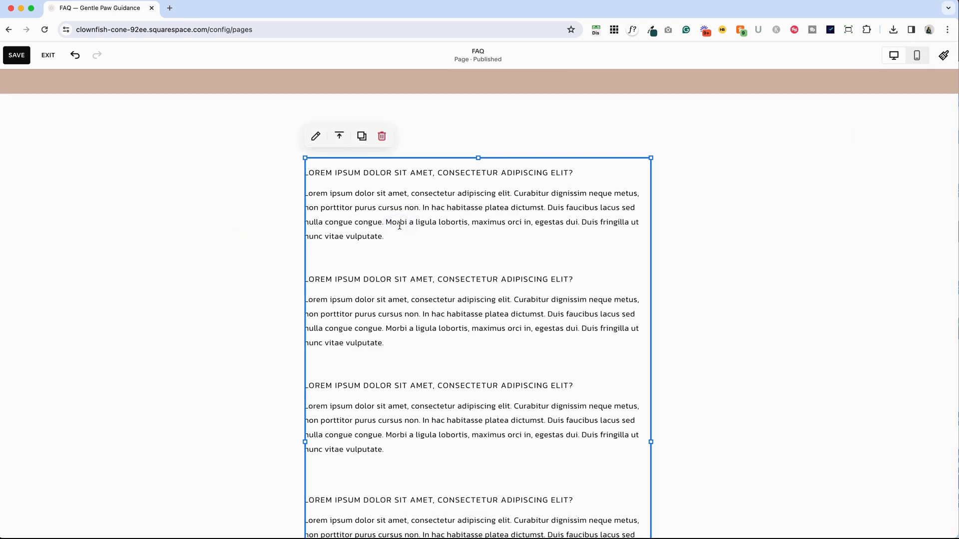
key(Delete)
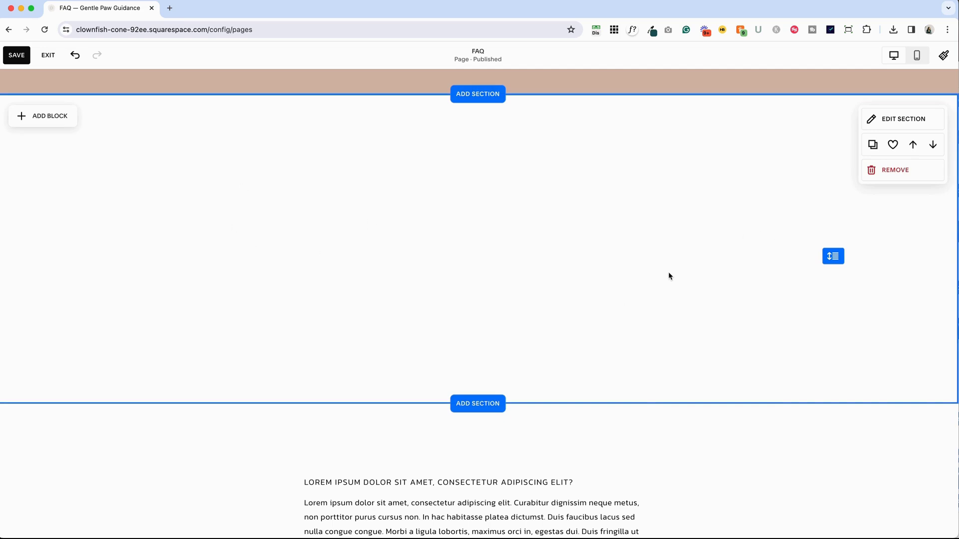
click(34, 122)
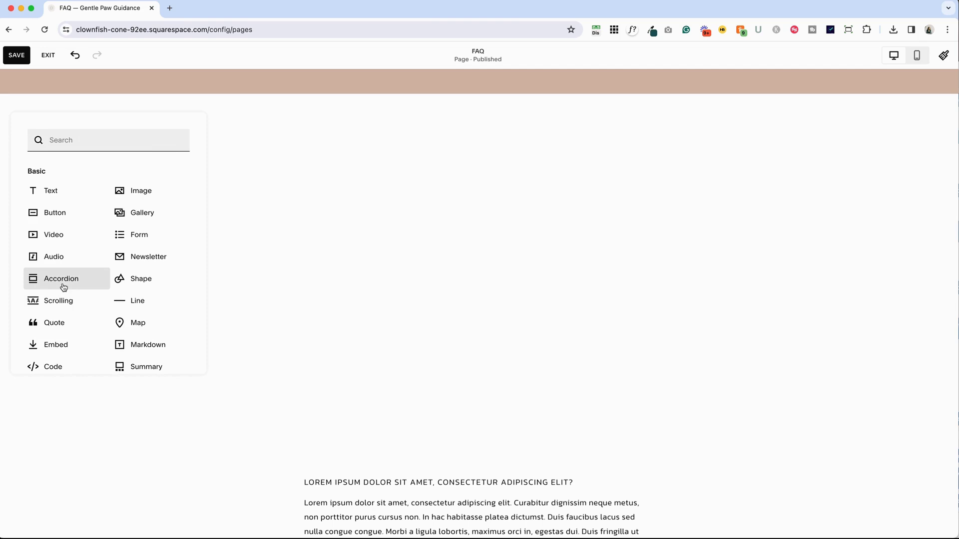
click(64, 145)
text(acc)
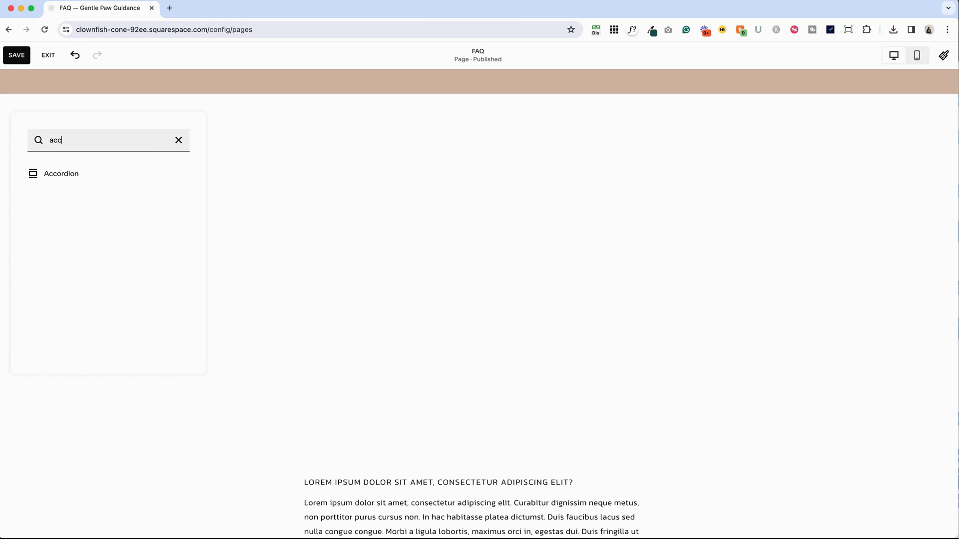
click(60, 181)
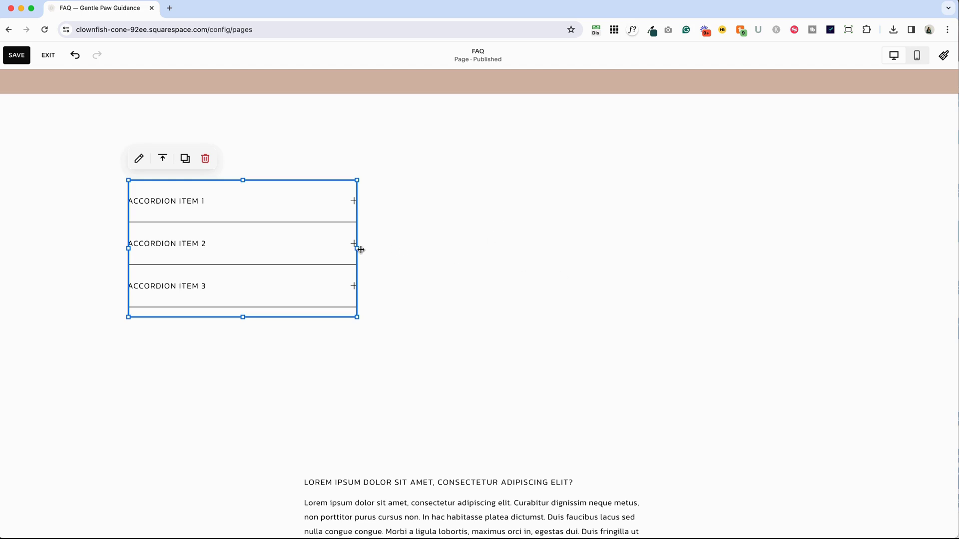
- Centre the accordion block on the page and stretch it wider to the right
drag(356, 248, 445, 249)
drag(270, 252, 442, 246)
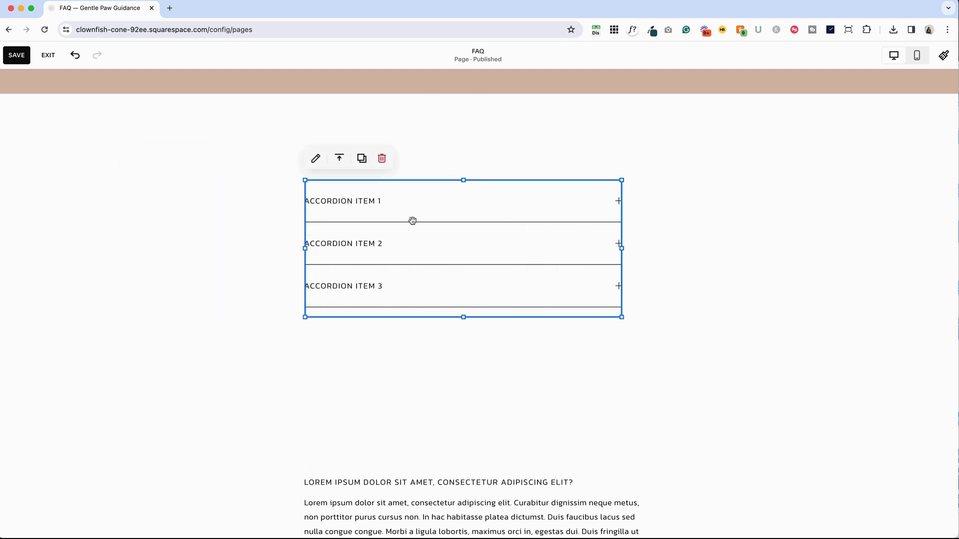
drag(623, 248, 651, 247)
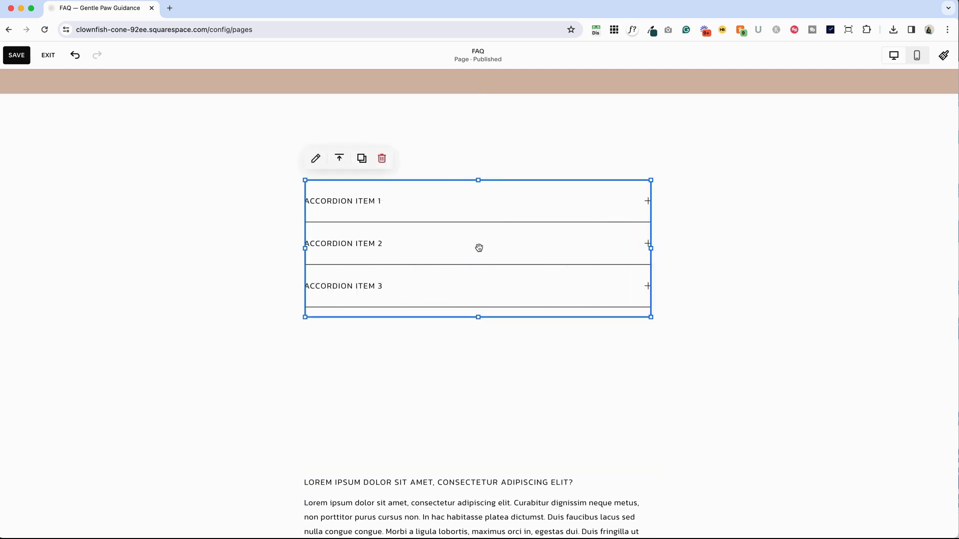
drag(480, 248, 479, 248)
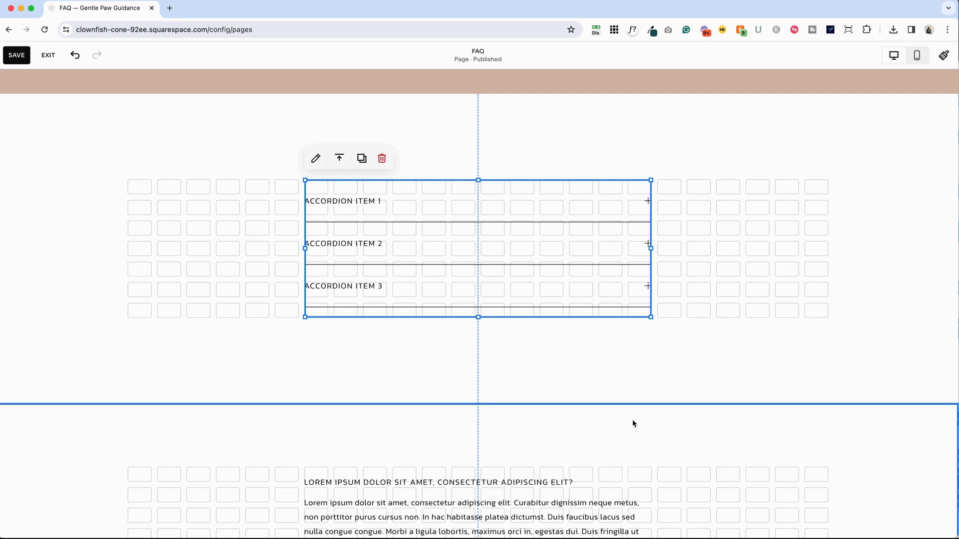
- Remove the lorem-ipsum placeholder FAQ section below the accordion
click(358, 358)
scroll(357, 362, down, 1)
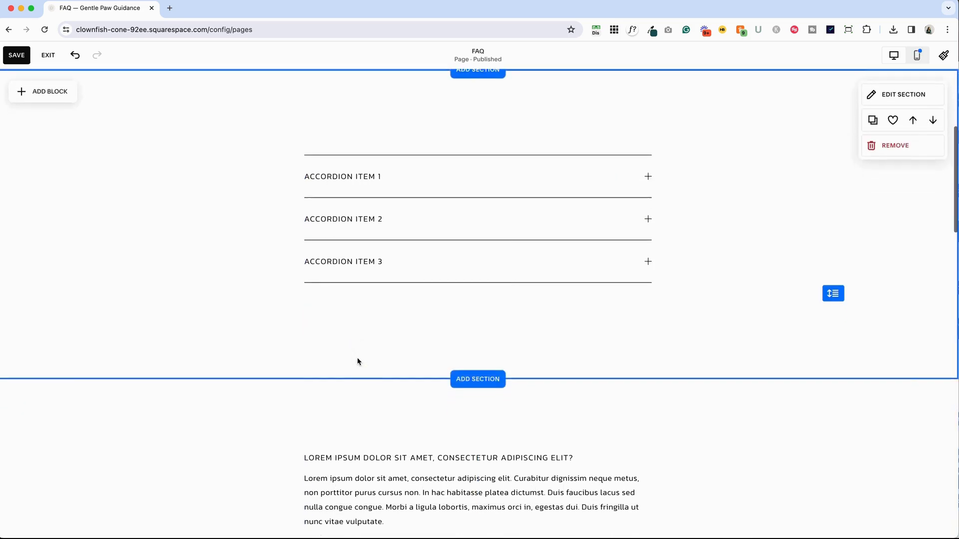
scroll(357, 362, up, 5)
scroll(357, 362, down, 4)
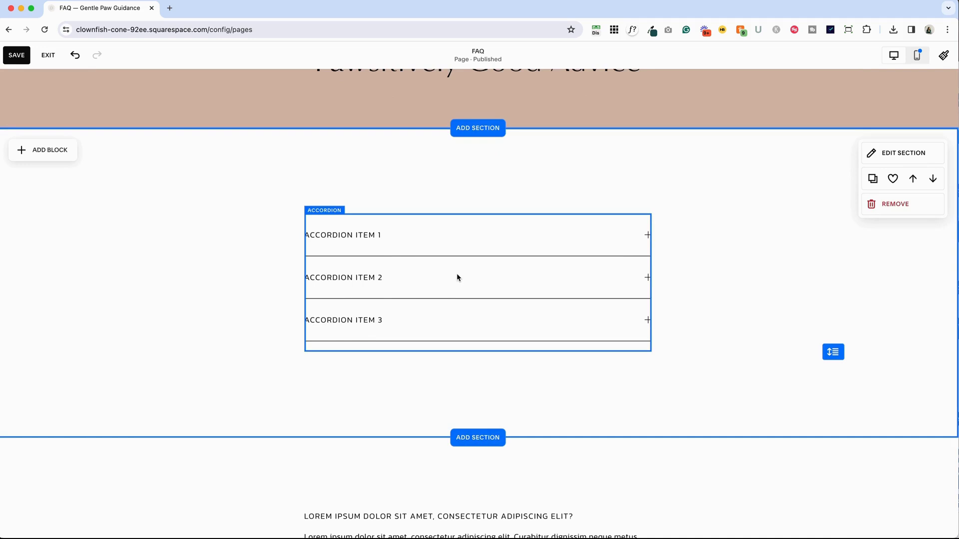
scroll(457, 277, down, 5)
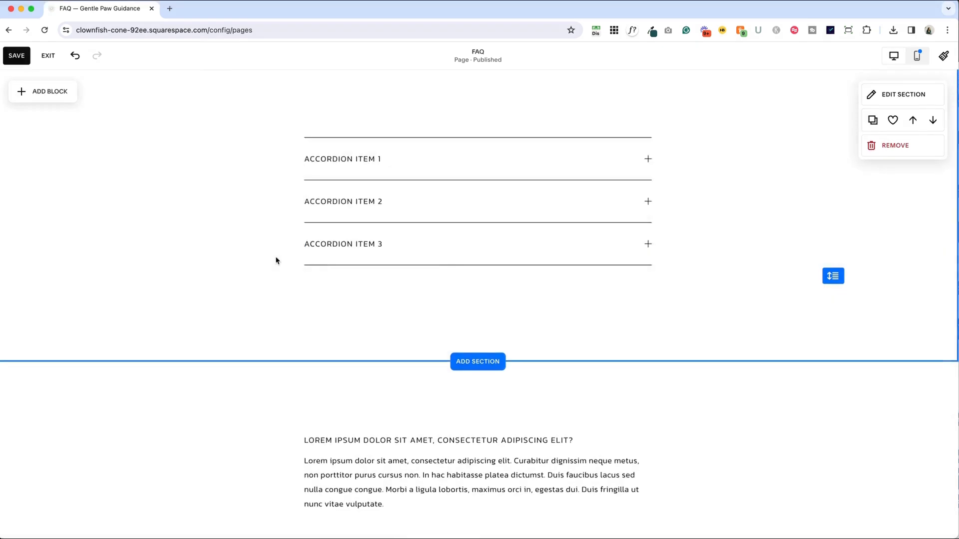
click(872, 320)
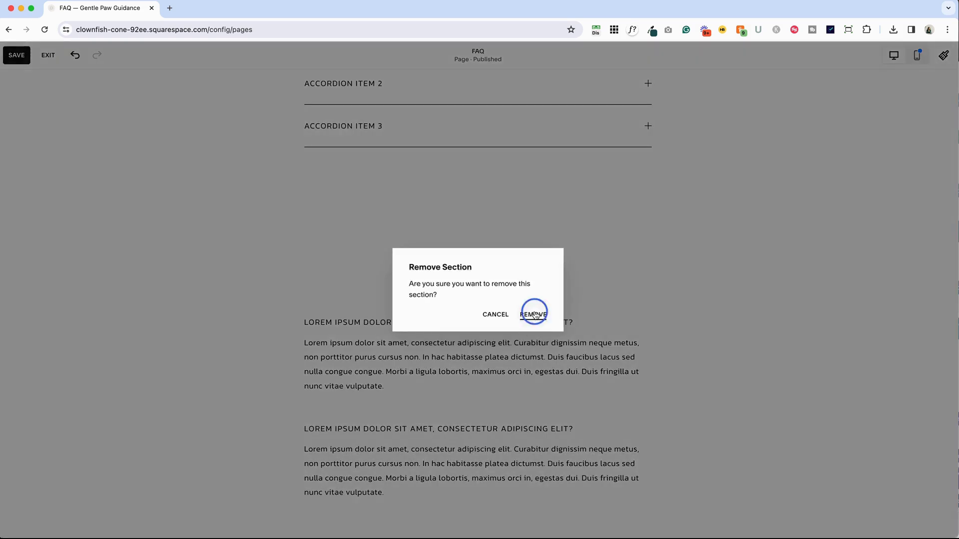
click(533, 313)
scroll(554, 265, up, 10)
- Save the FAQ page, exit the editor, and reopen the page for editing
click(17, 55)
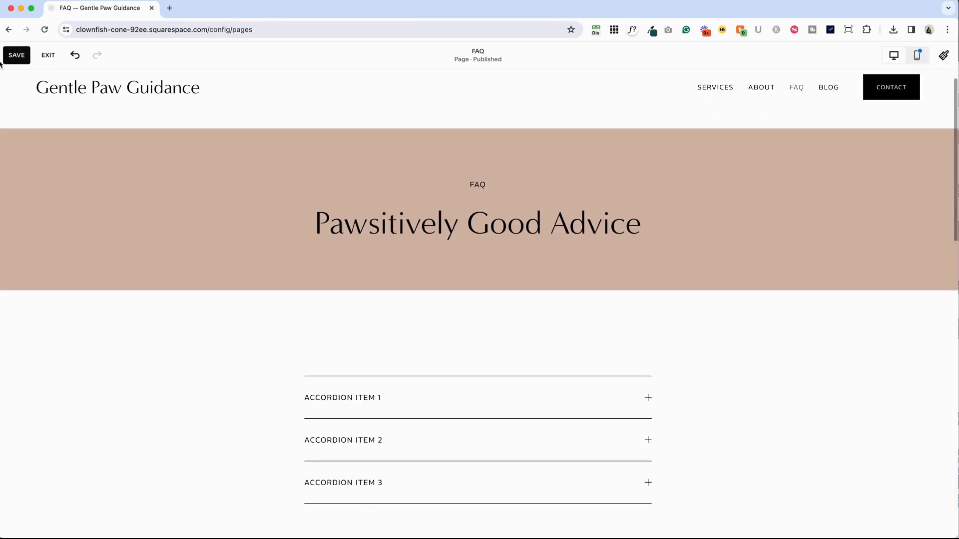
click(48, 55)
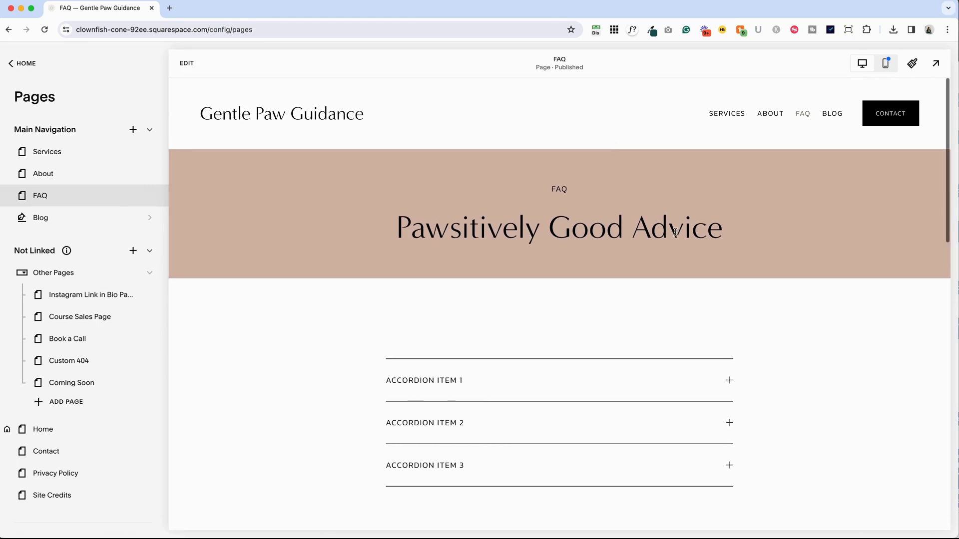
scroll(399, 325, down, 3)
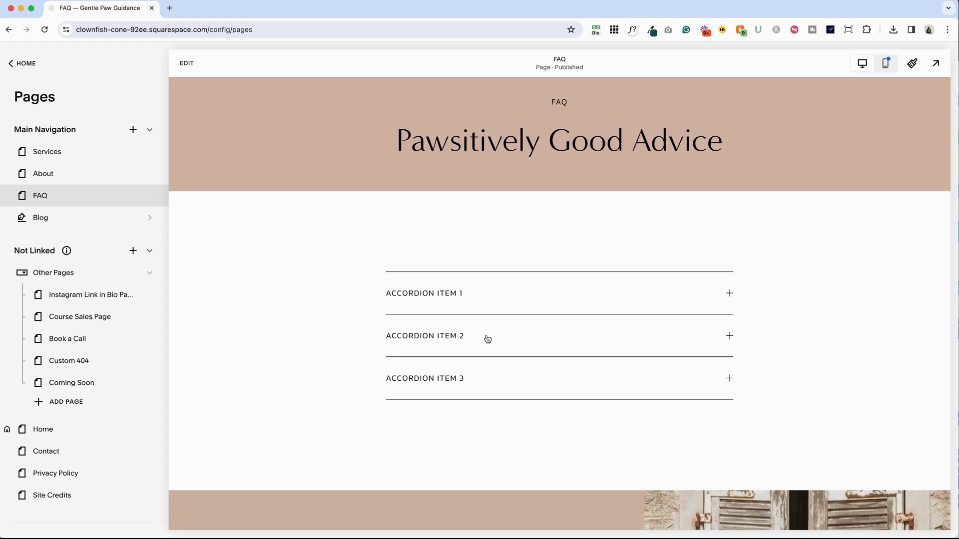
scroll(487, 339, up, 1)
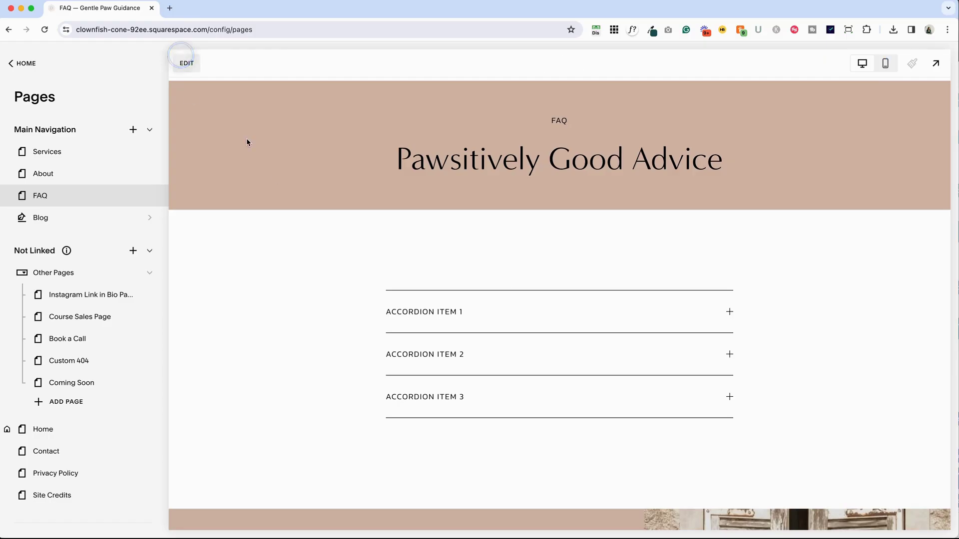
click(378, 369)
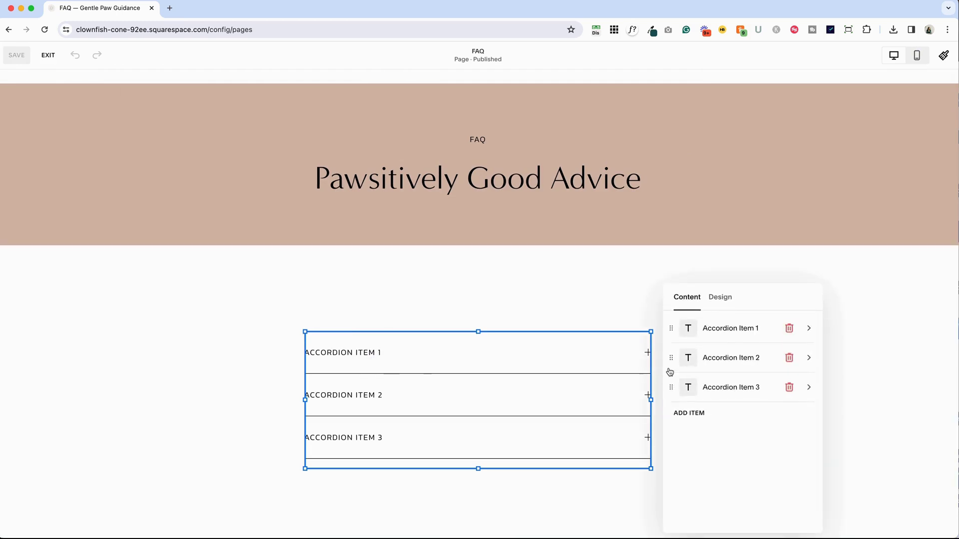
- Retitle Accordion Item 1 to 'Where are my treats hidden?' and paste its answer as the description
click(736, 325)
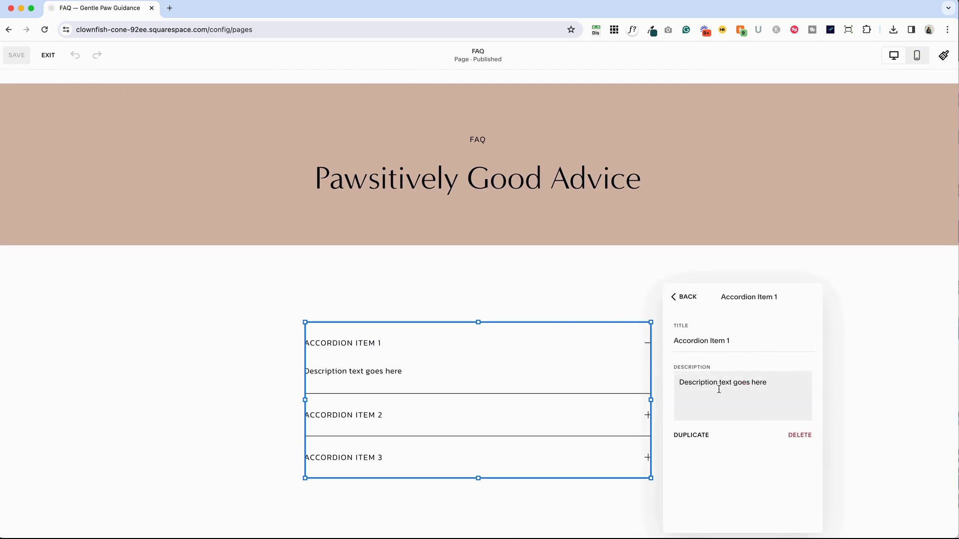
click(685, 297)
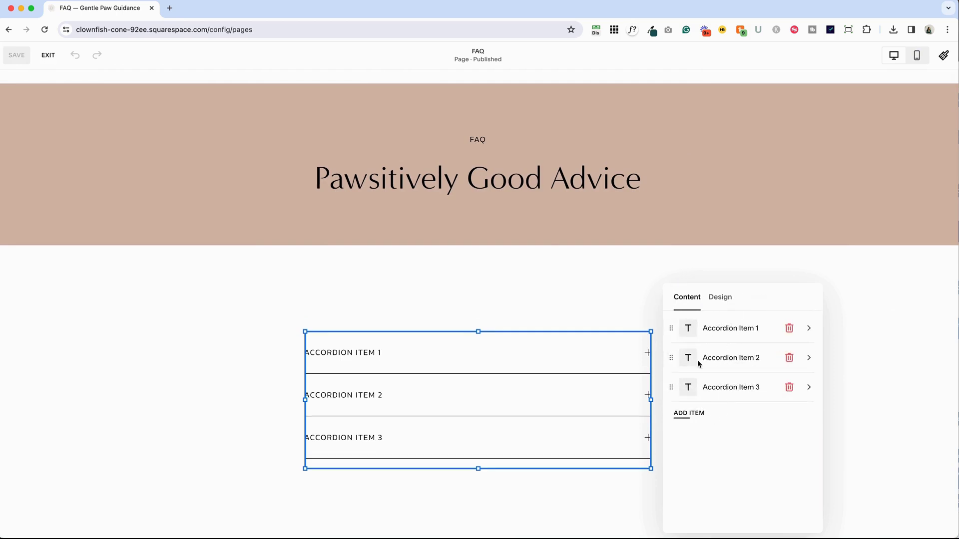
click(711, 329)
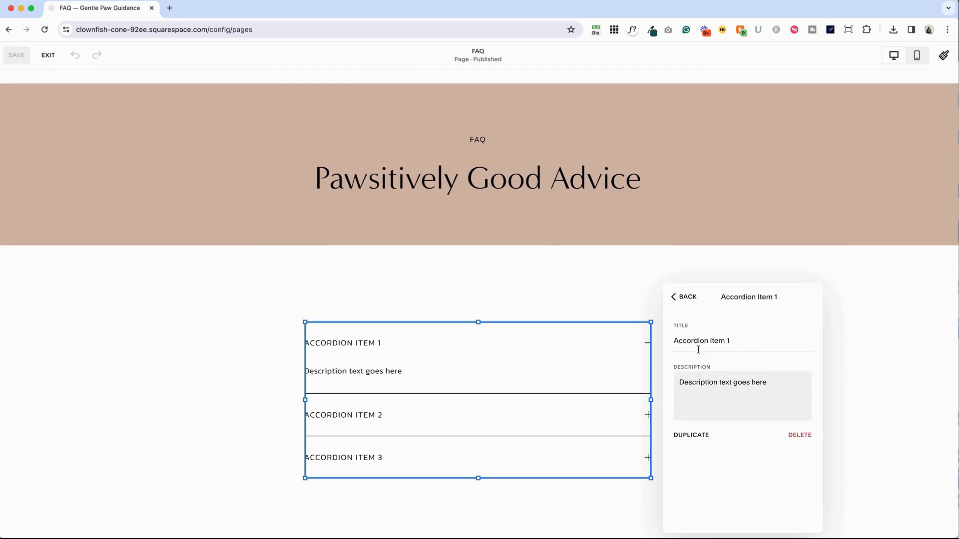
triple_click(699, 348)
text(Where are my treats hidden?)
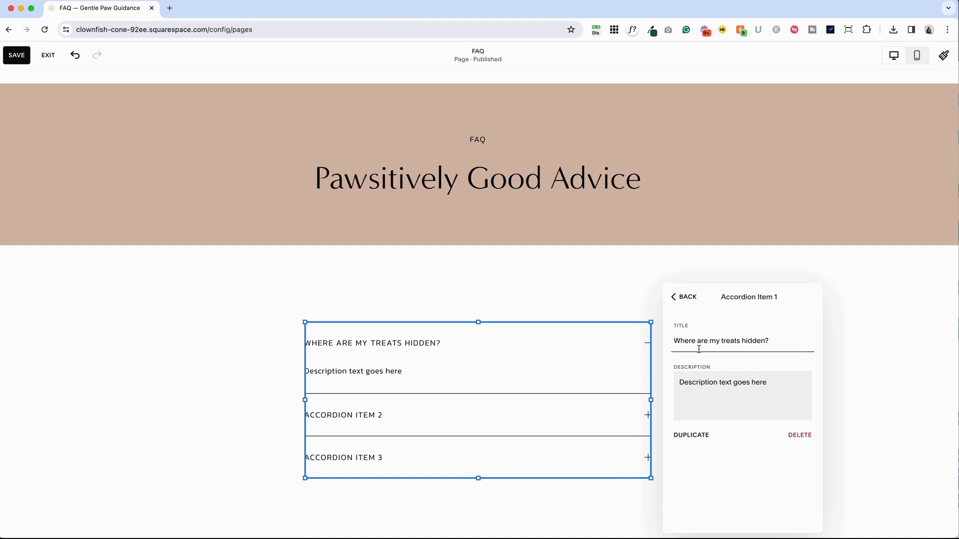
triple_click(719, 383)
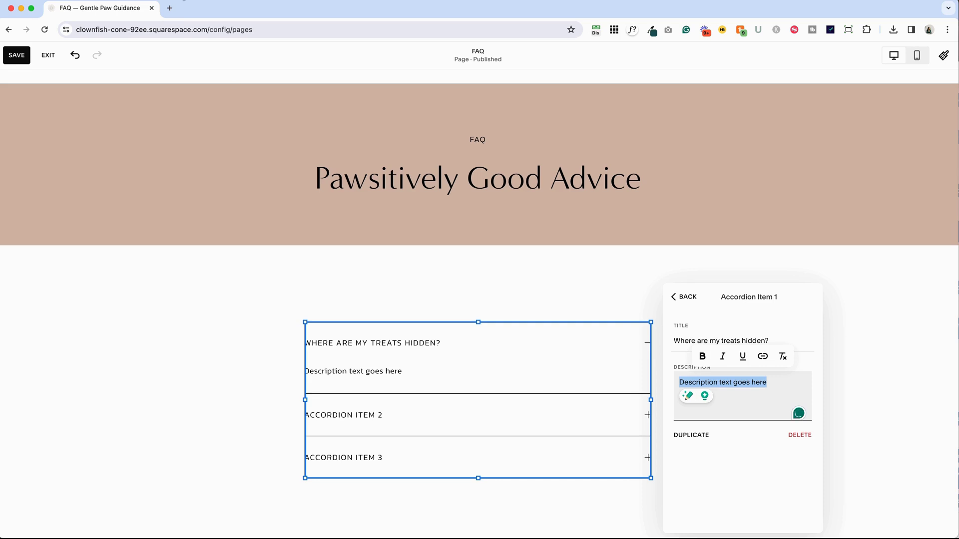
key(super+grave)
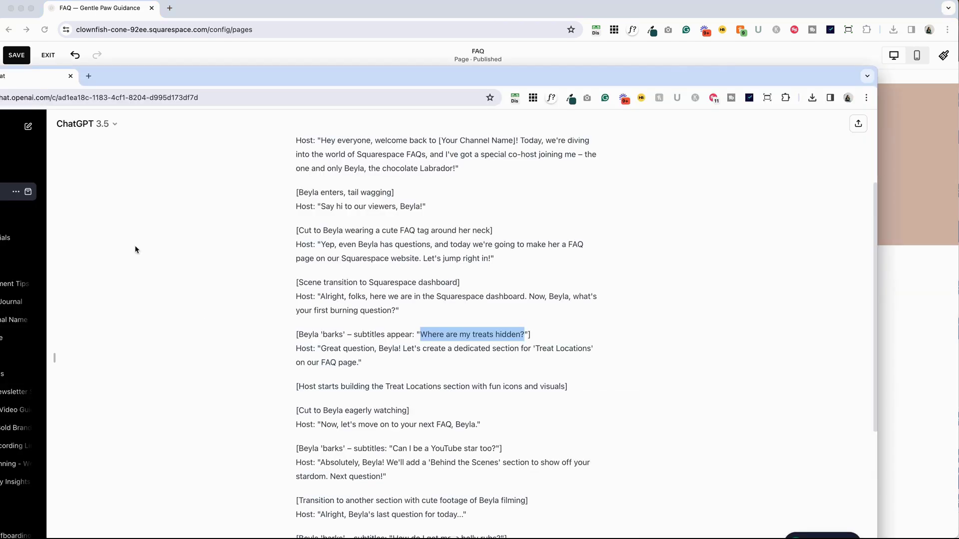
key(super+grave)
triple_click(755, 385)
text(Ah, the eternal quest for treats! Your treats are hidden in top-secret locations around the house. You'll find them tucked away in the treat jar, behind the couch cushions, and sometimes even cleverly disguised as a game during playtime. Keep those doggy detective skills sharp, and you'll be enjoying your tasty treasures in no time!)
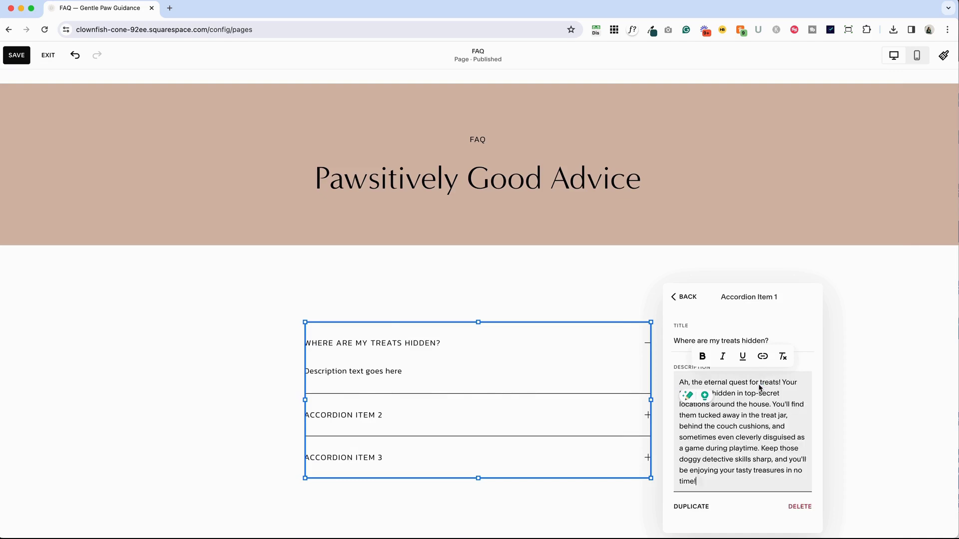
click(401, 35)
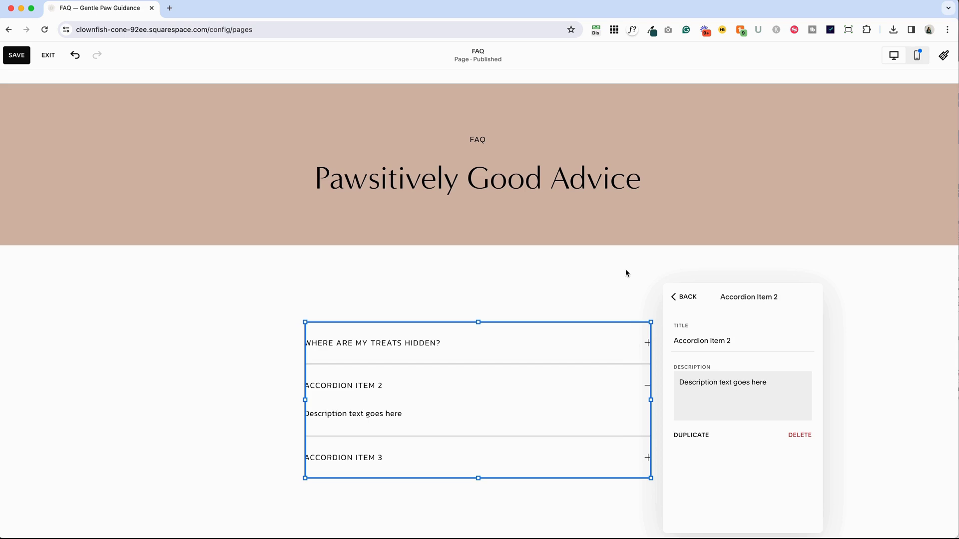
- Retitle Accordion Item 2 to 'How do I become an Influencer?'
triple_click(732, 346)
text(How do I become an Influencer?)
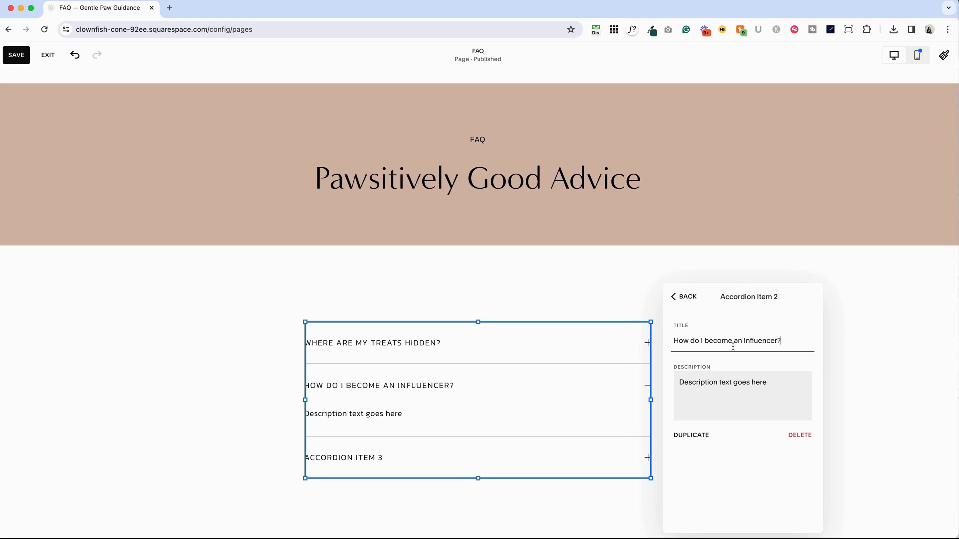
click(684, 296)
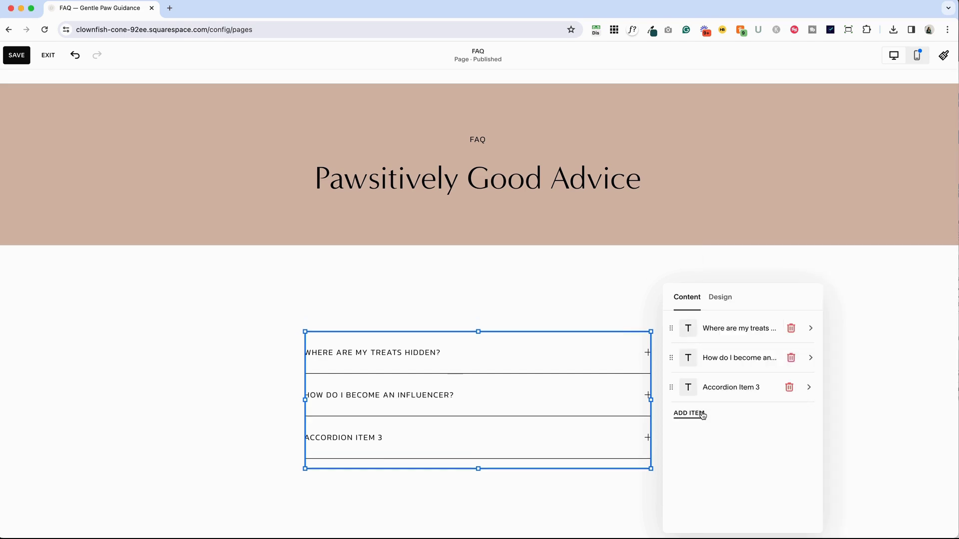
- Add two New Item entries and move the influencer question above the treats question
click(702, 415)
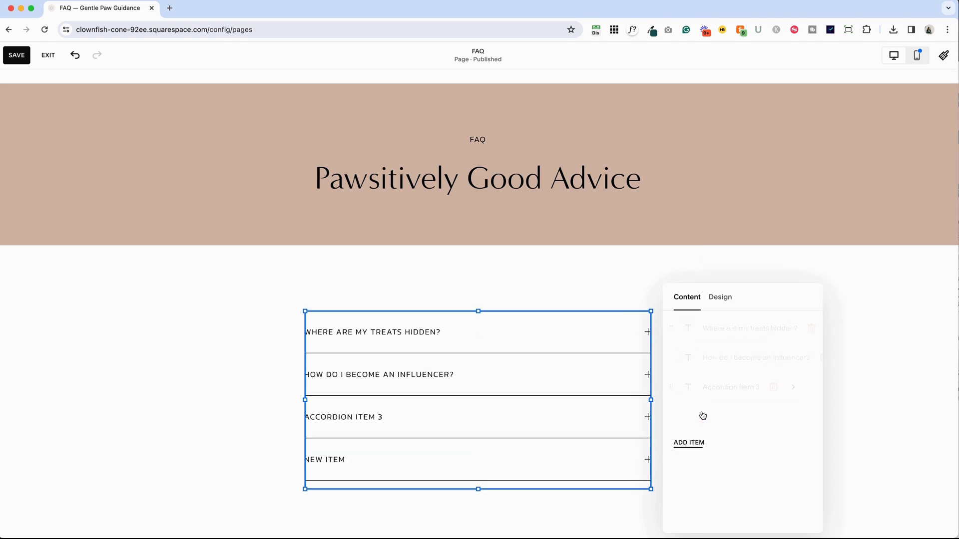
click(697, 445)
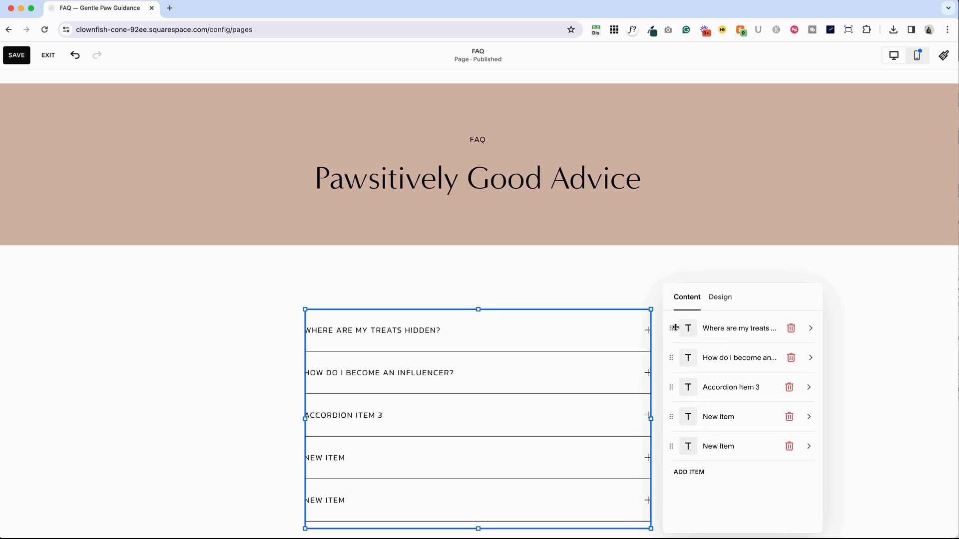
drag(675, 328, 672, 361)
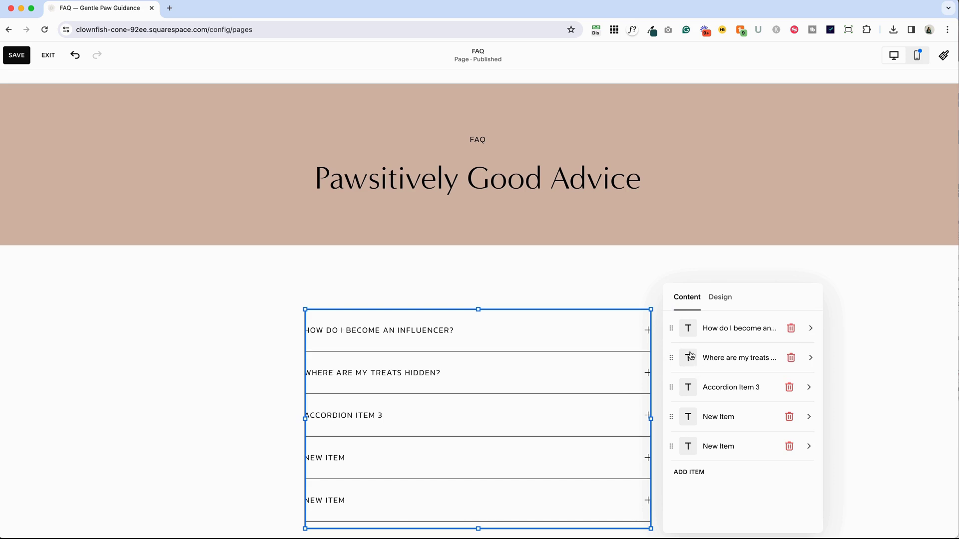
click(719, 301)
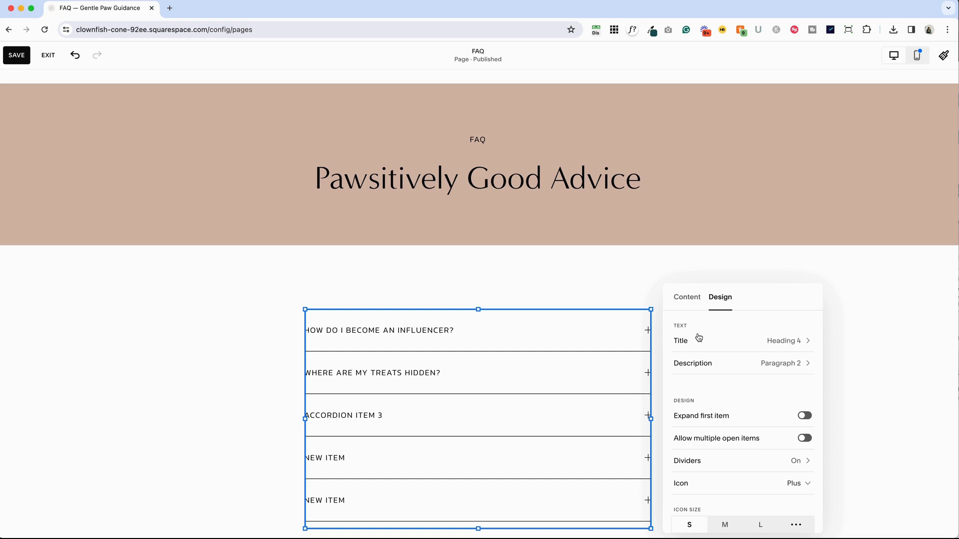
- After trying Heading 3, keep the accordion titles at Heading 4 and centre them
click(786, 342)
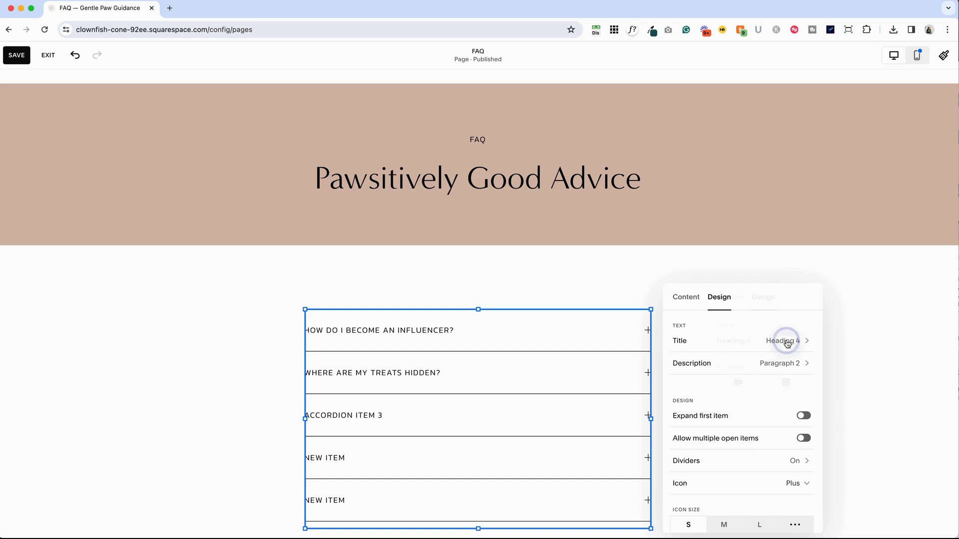
click(697, 341)
click(699, 318)
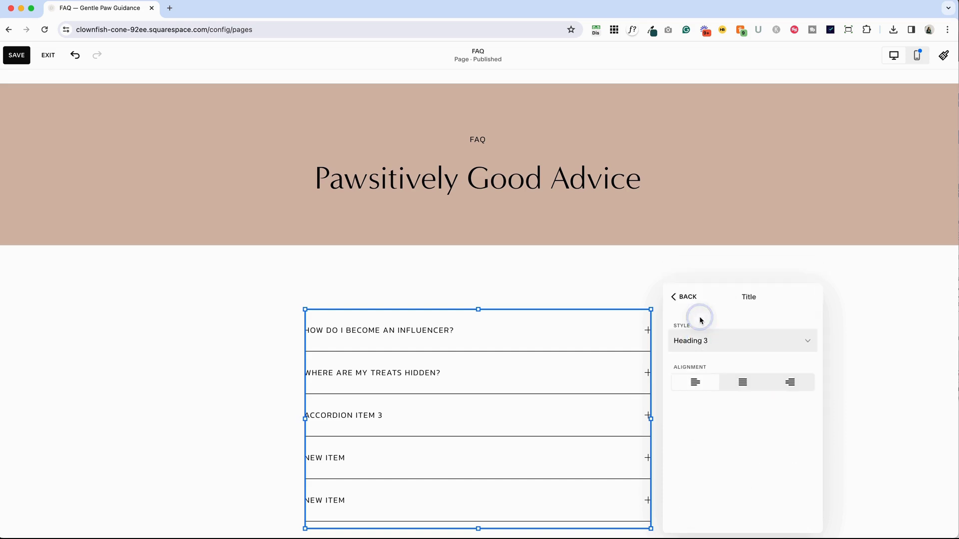
click(705, 345)
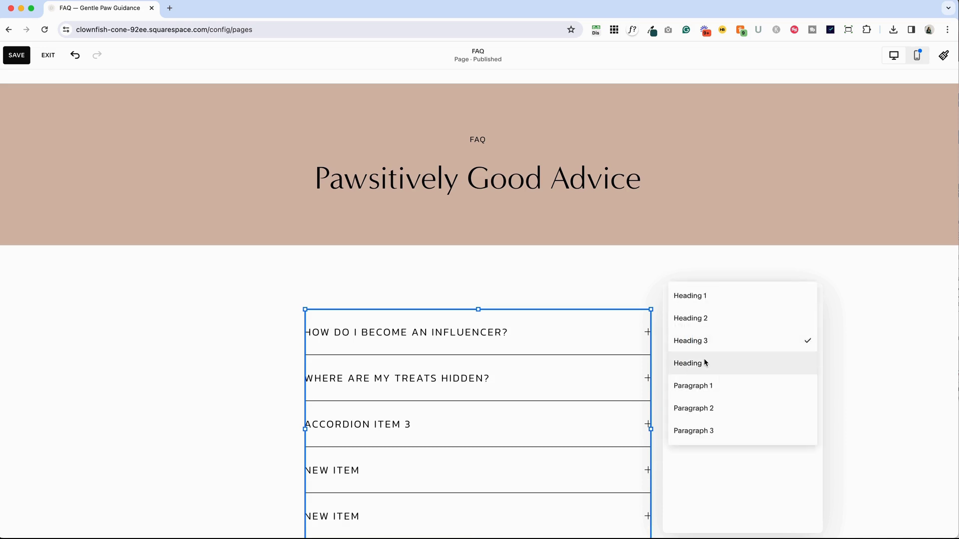
click(706, 361)
click(684, 297)
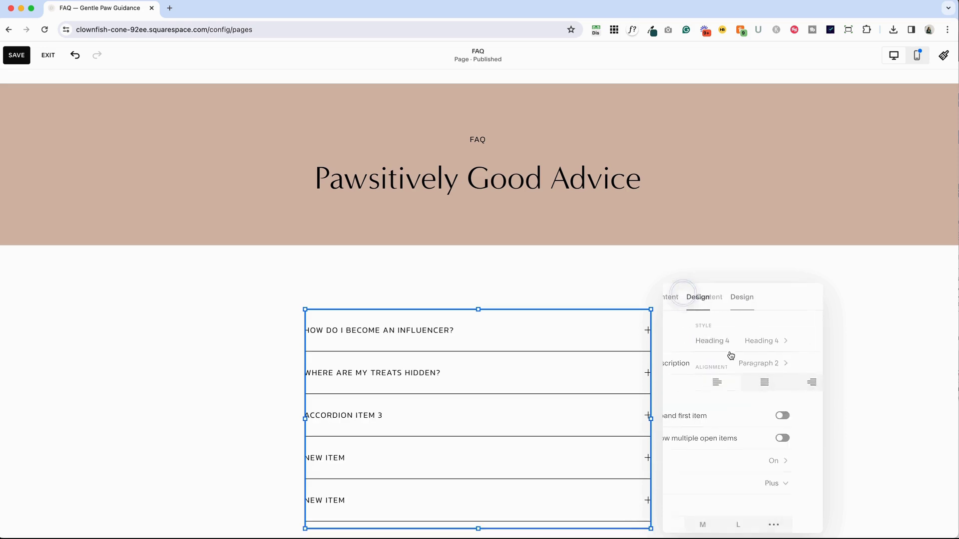
click(776, 345)
click(740, 383)
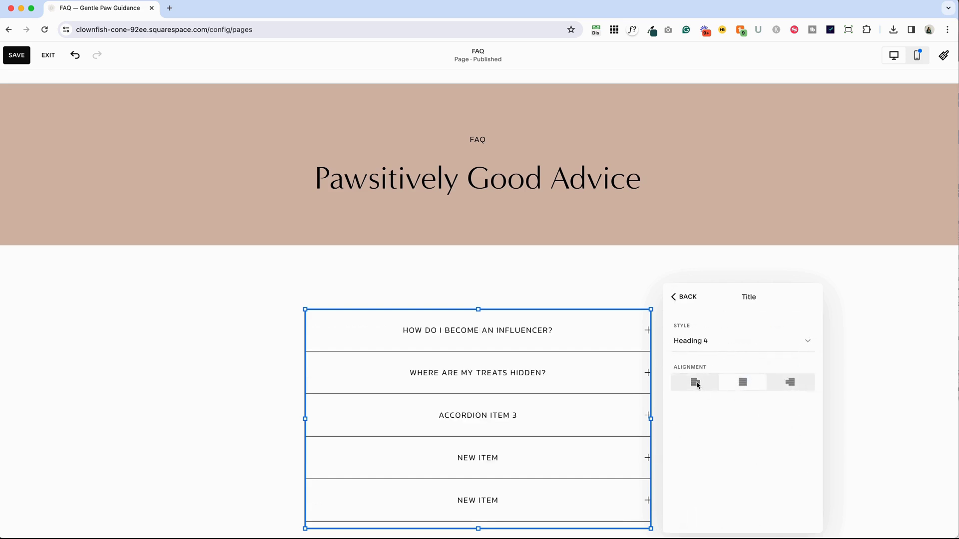
click(688, 298)
- Widen the accordion answer text to the L width
click(809, 365)
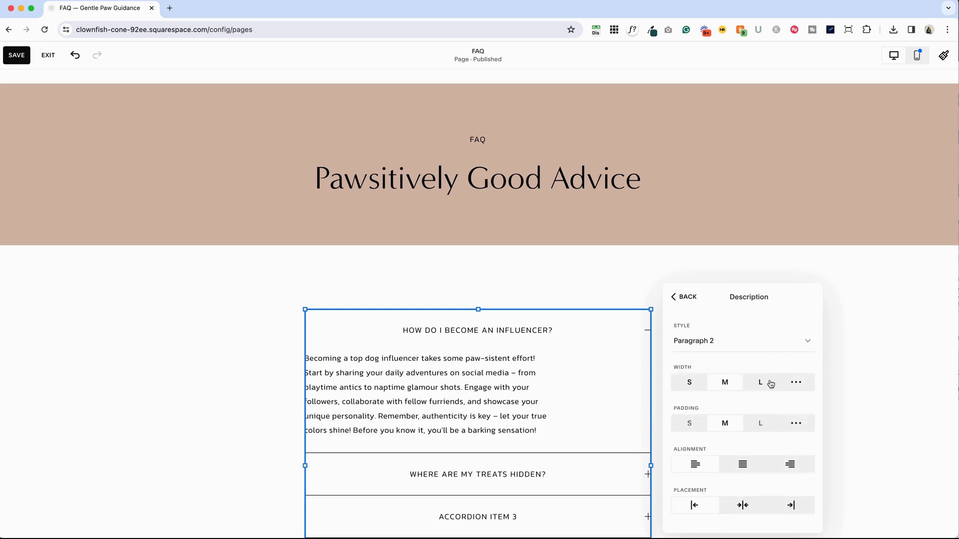
click(762, 383)
scroll(439, 384, down, 2)
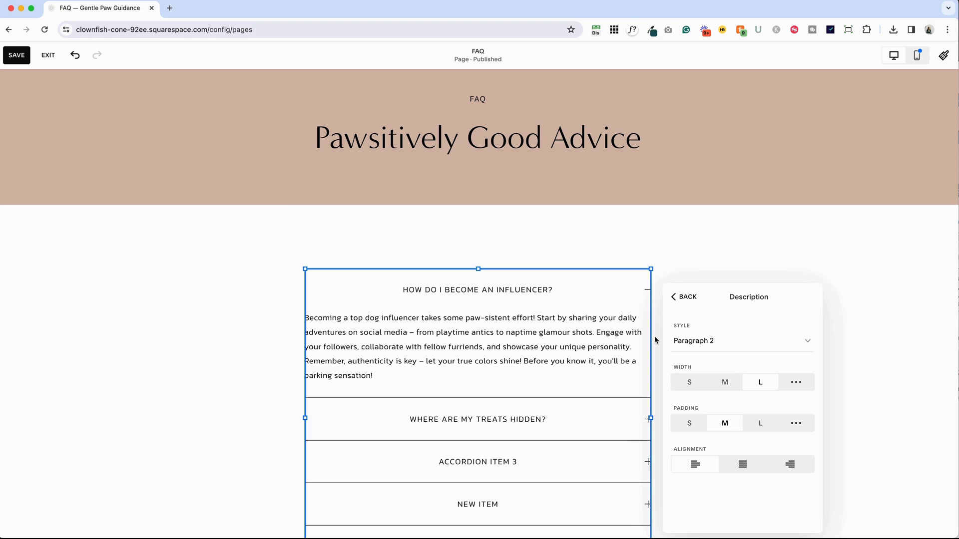
- Try a beige accordion background, then switch the background off again
click(679, 295)
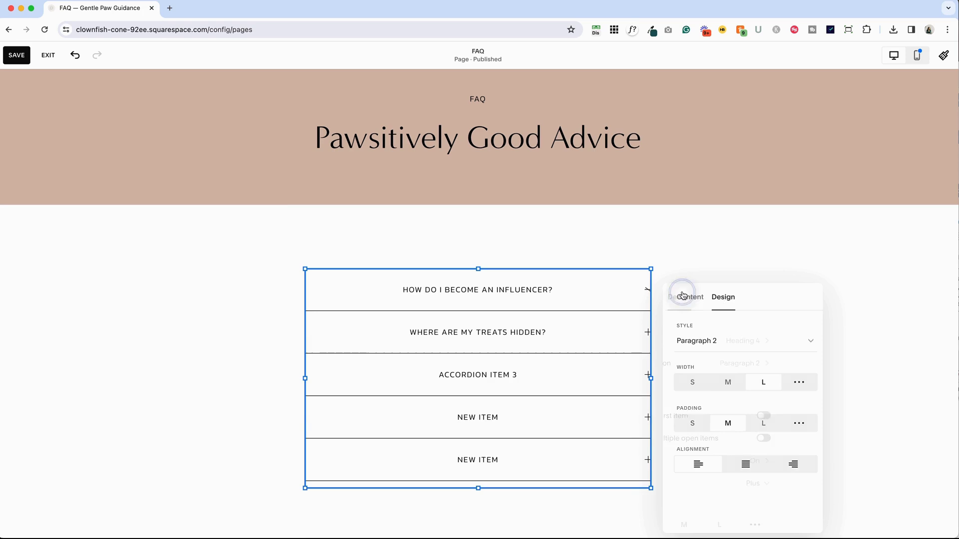
scroll(752, 451, down, 2)
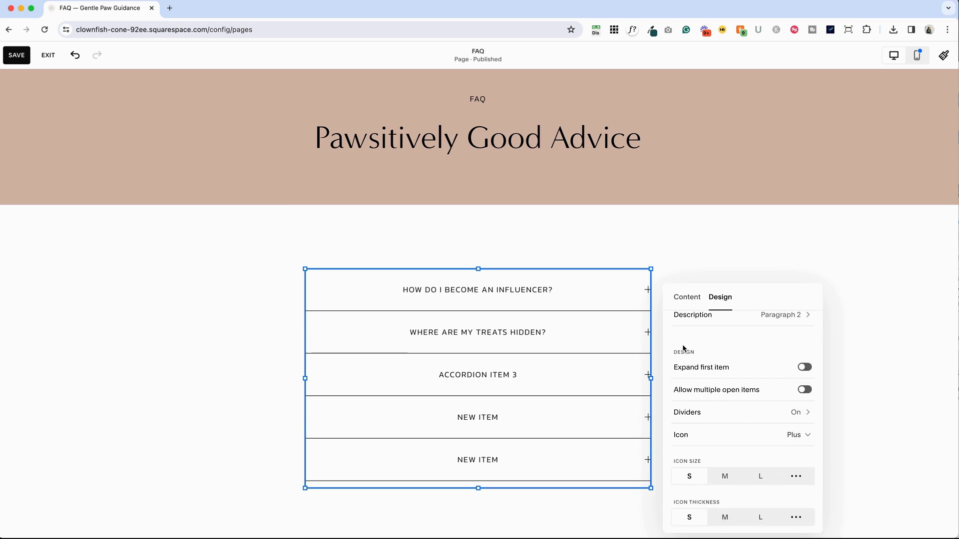
scroll(698, 392, down, 4)
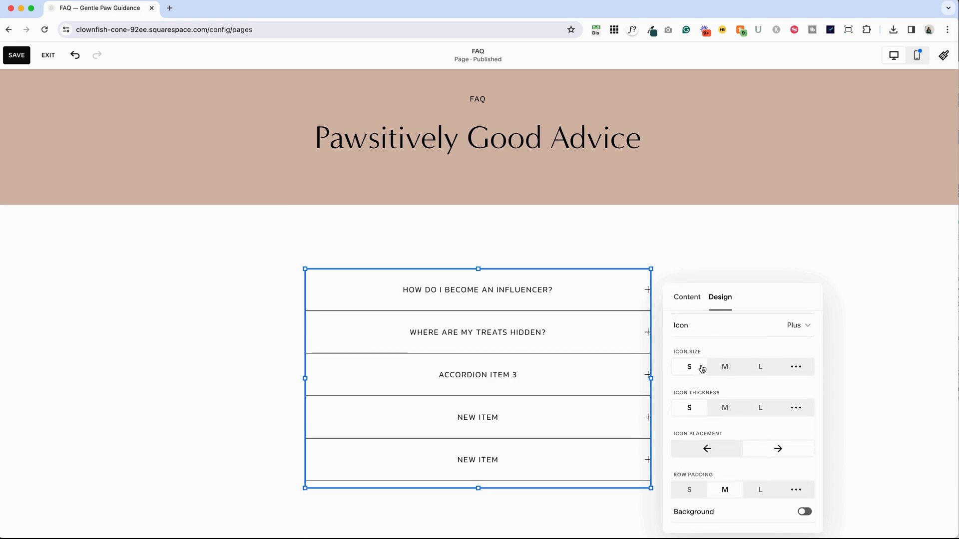
click(805, 512)
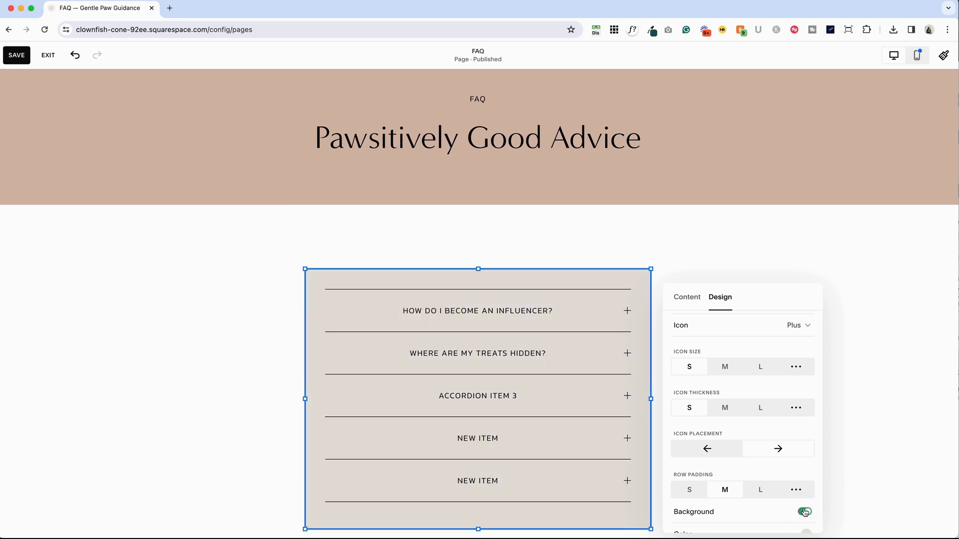
click(804, 512)
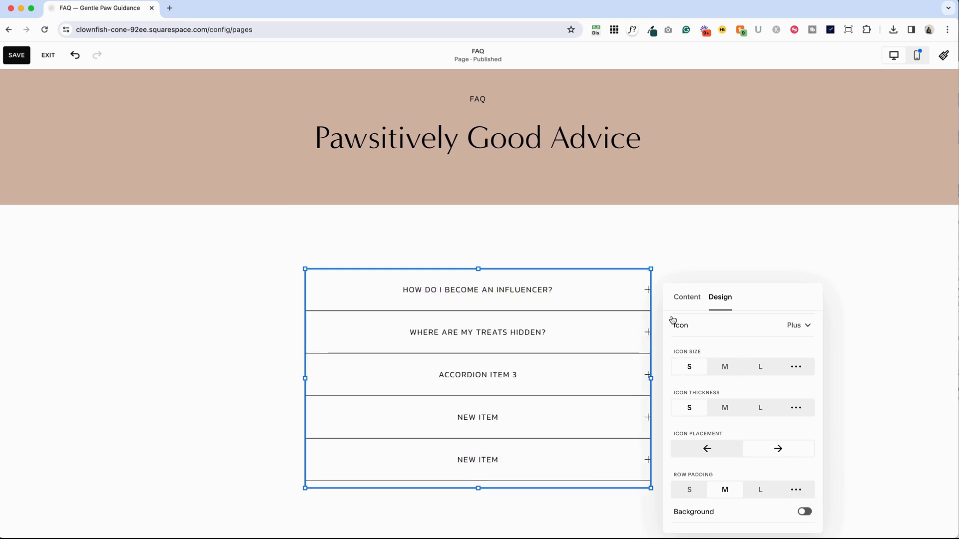
- Put the accordions in left and right columns and left-align the left one's titles
drag(483, 349, 708, 353)
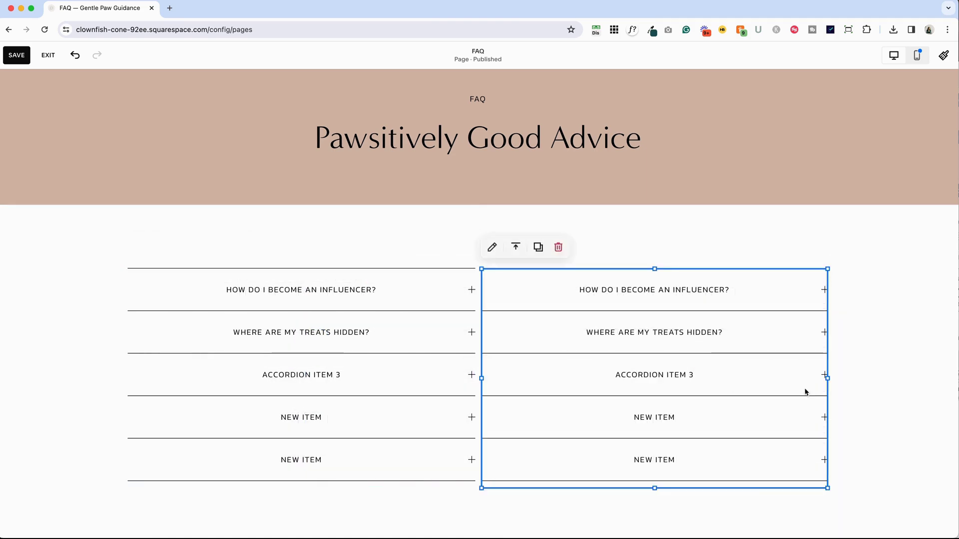
click(254, 223)
double_click(374, 298)
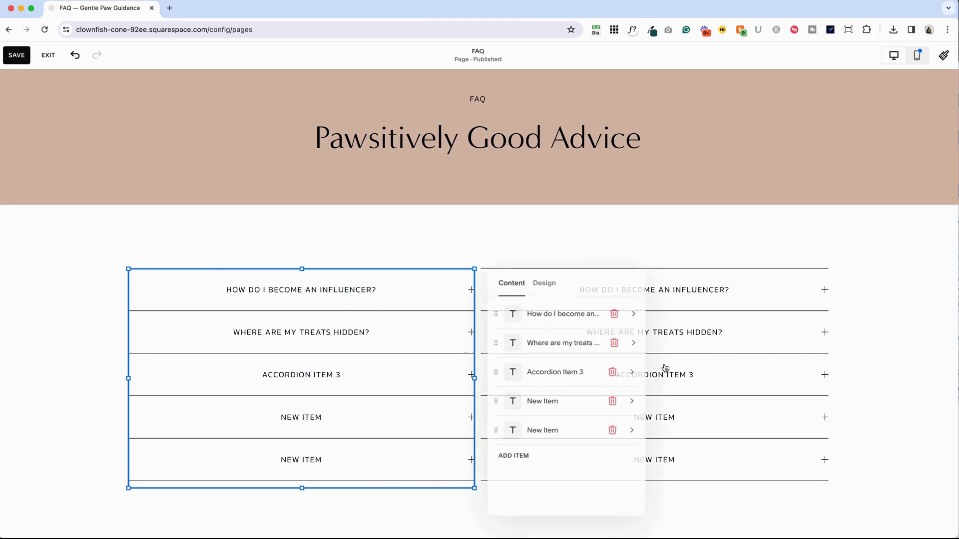
click(545, 283)
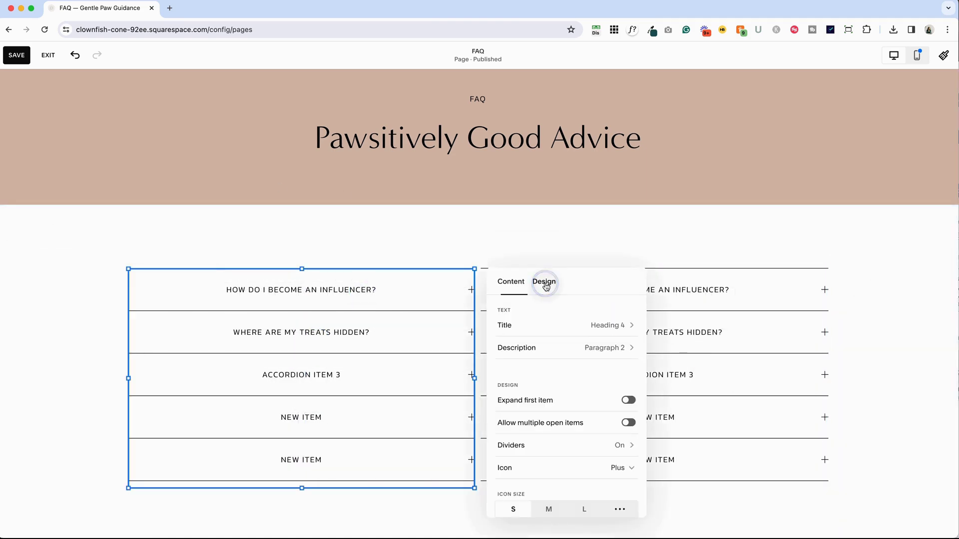
click(605, 325)
click(515, 370)
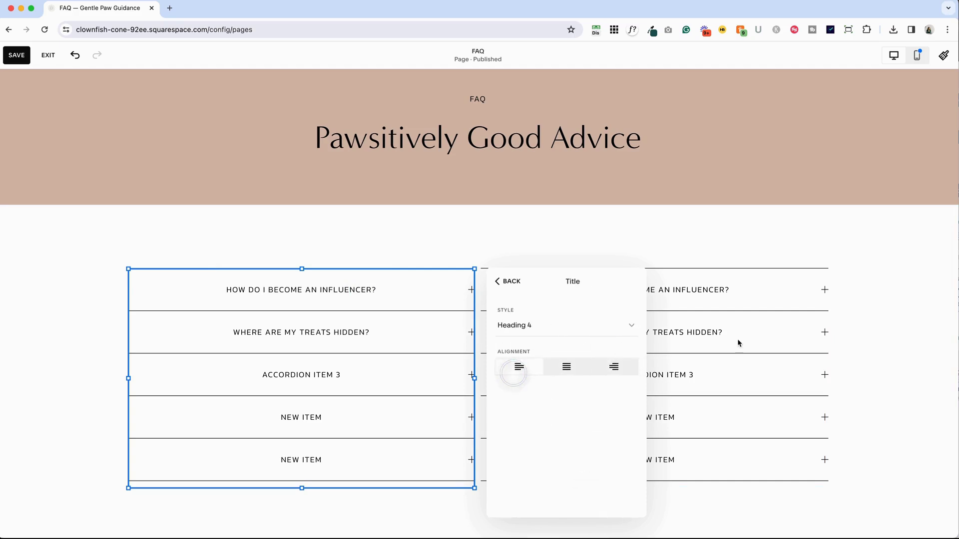
click(756, 342)
- Narrow both accordions by dragging in their right edges
double_click(586, 293)
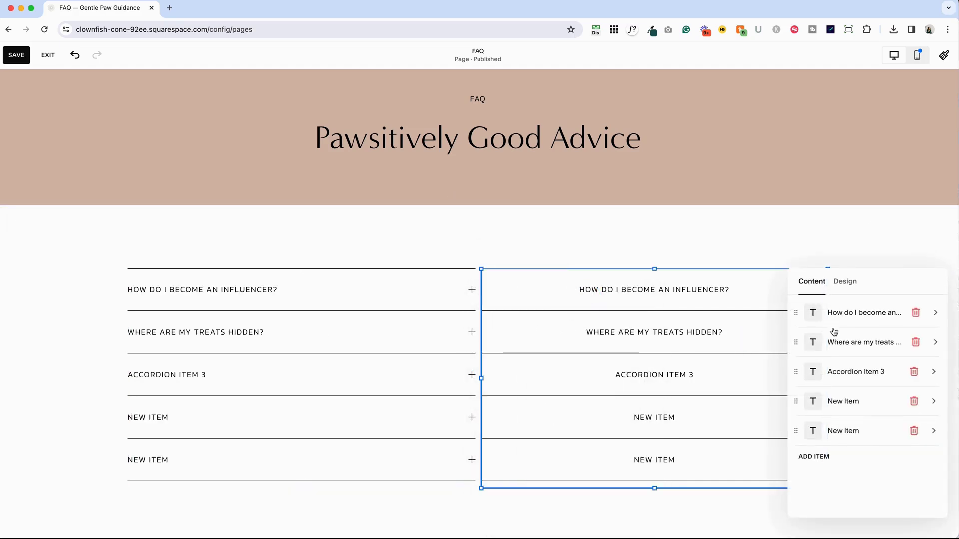
click(836, 318)
click(459, 375)
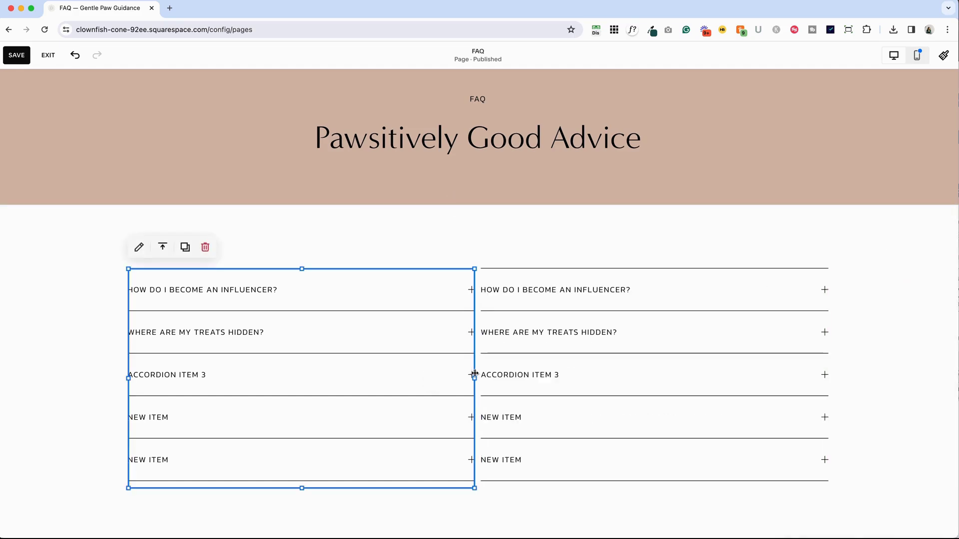
drag(476, 374, 446, 377)
click(809, 376)
drag(828, 377, 796, 382)
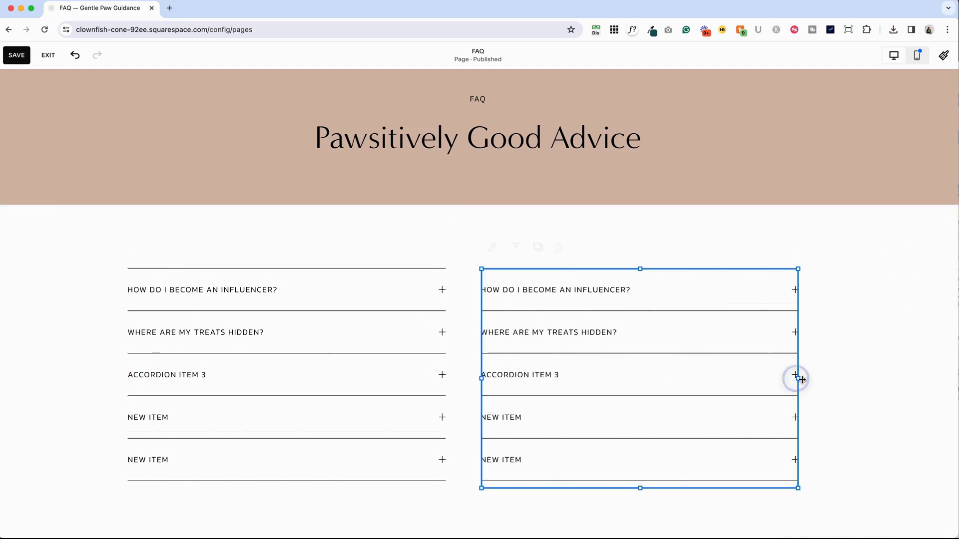
key(Escape)
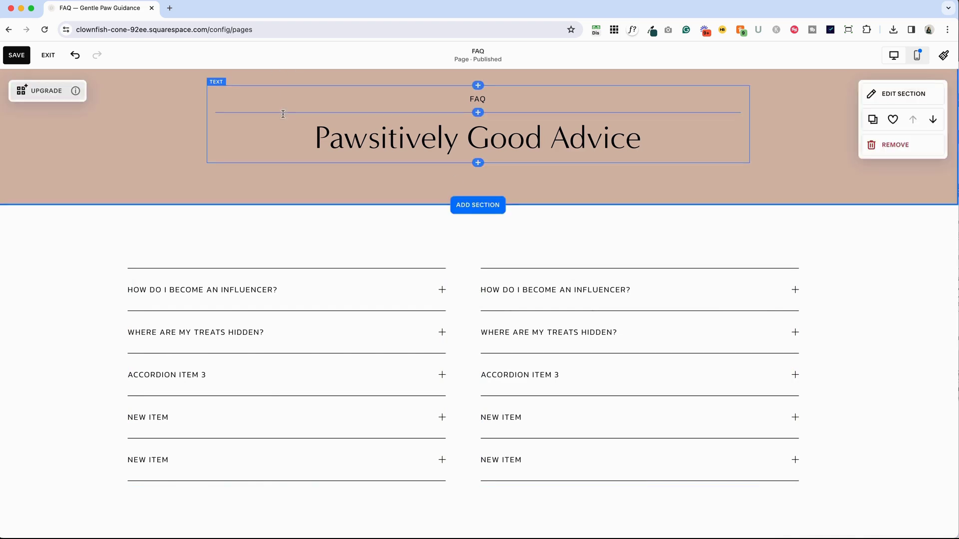
- Shift the left accordion slightly right and the right accordion toward the right edge
click(370, 379)
drag(372, 382, 401, 377)
drag(575, 278, 601, 342)
click(476, 245)
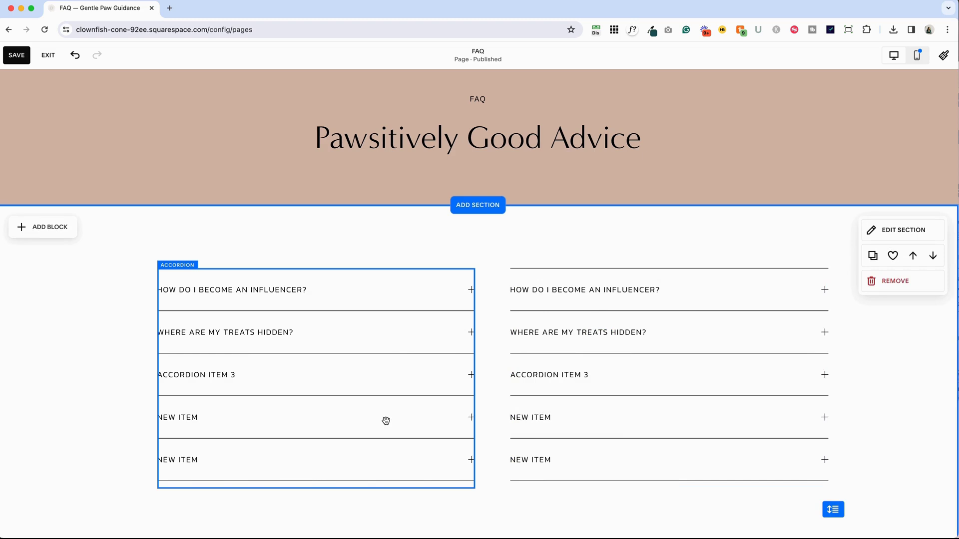
scroll(359, 176, down, 3)
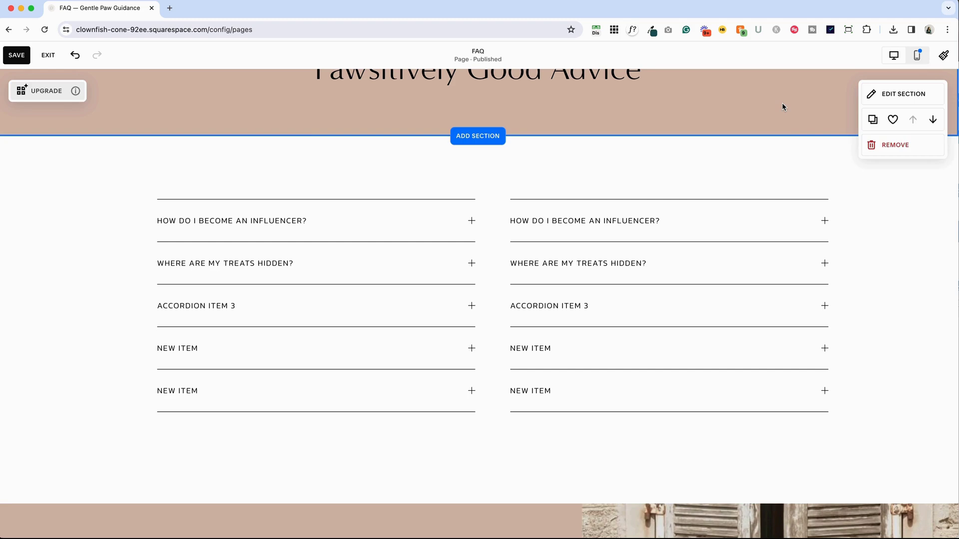
- Load the FAQ schema generator in a new browser tab from its pasted address
click(170, 10)
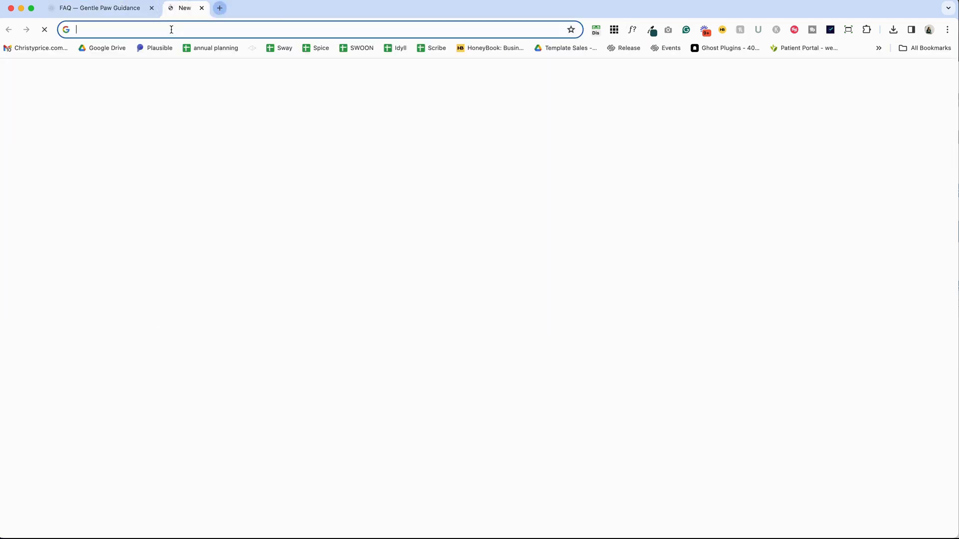
text(https://saijogeorge.com/json-ld-schema-generator/faq/)
key(Return)
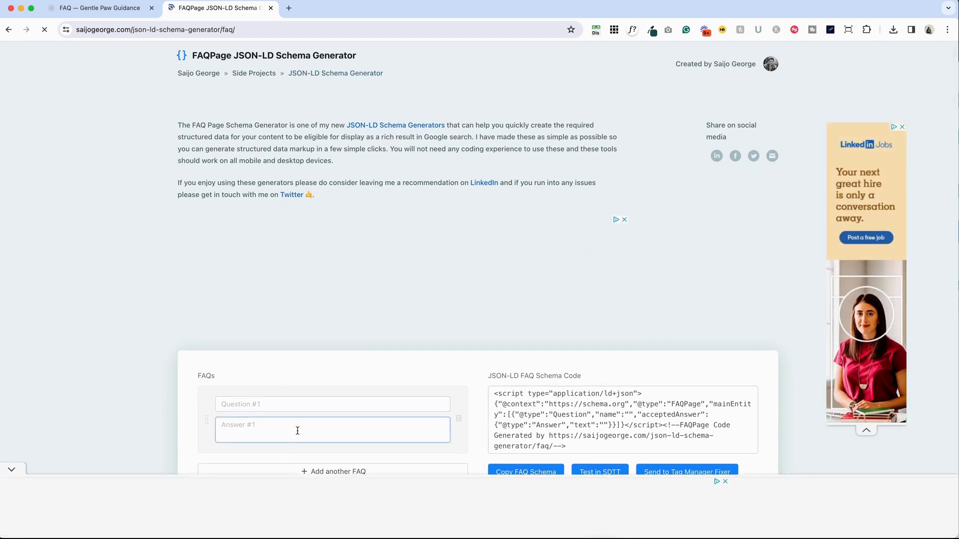
scroll(297, 428, down, 2)
- Check the left accordion's first question, then copy the generated schema code and return to Squarespace
click(100, 8)
click(312, 243)
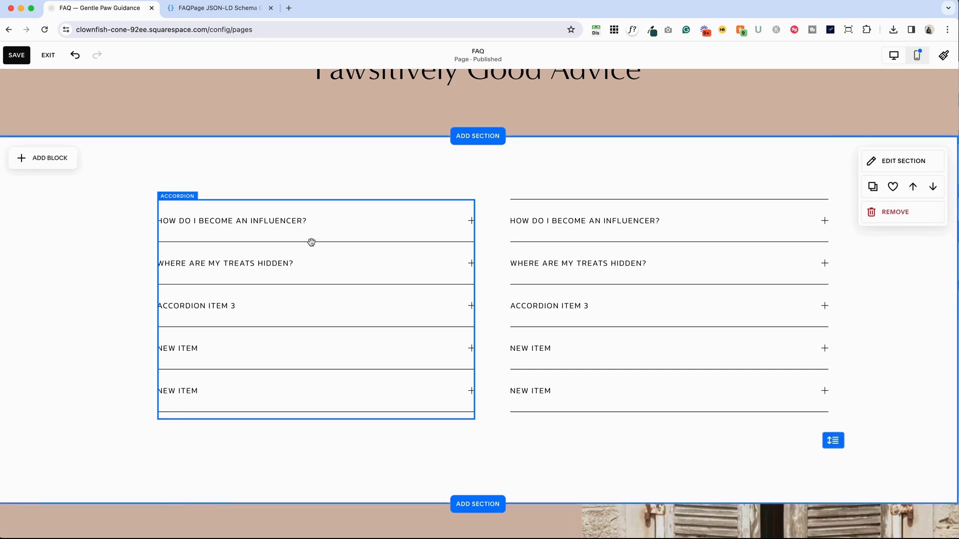
click(550, 251)
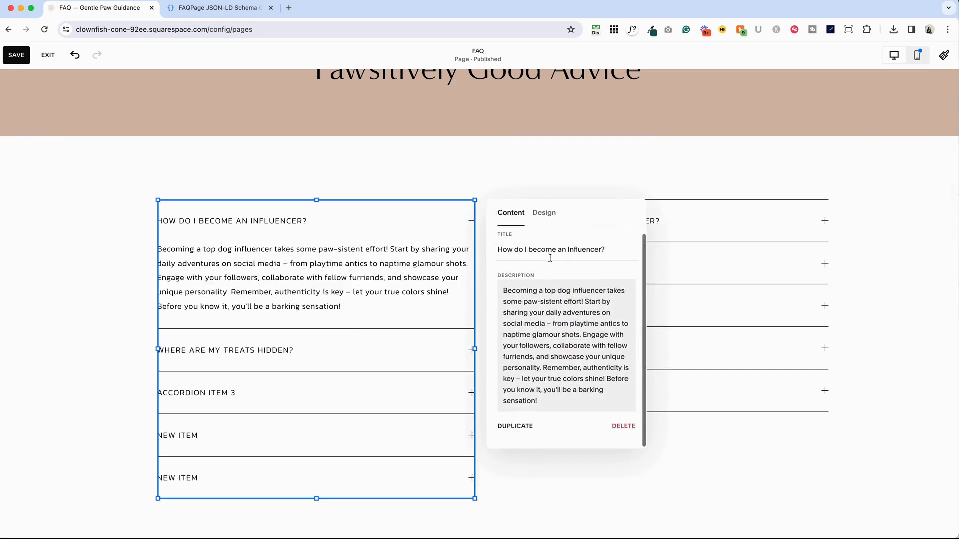
click(215, 7)
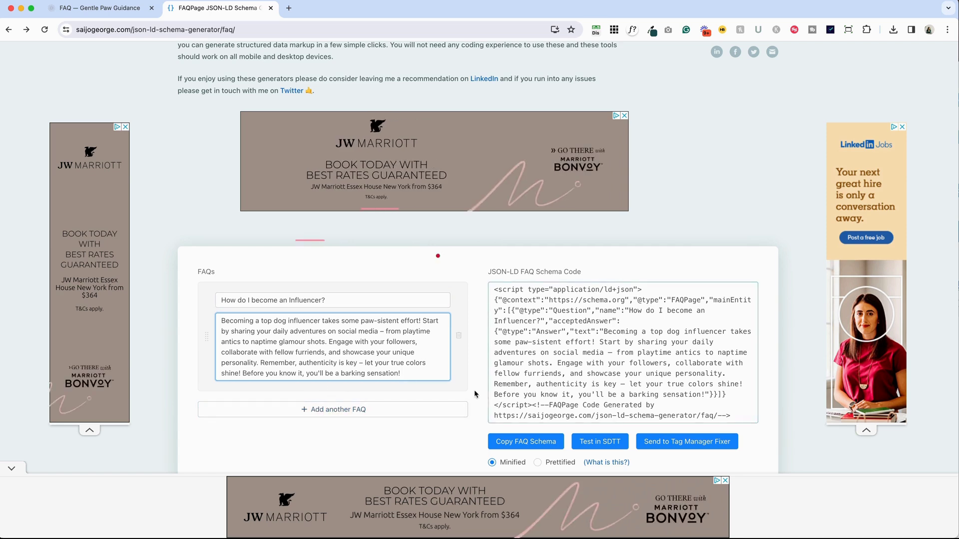
click(524, 445)
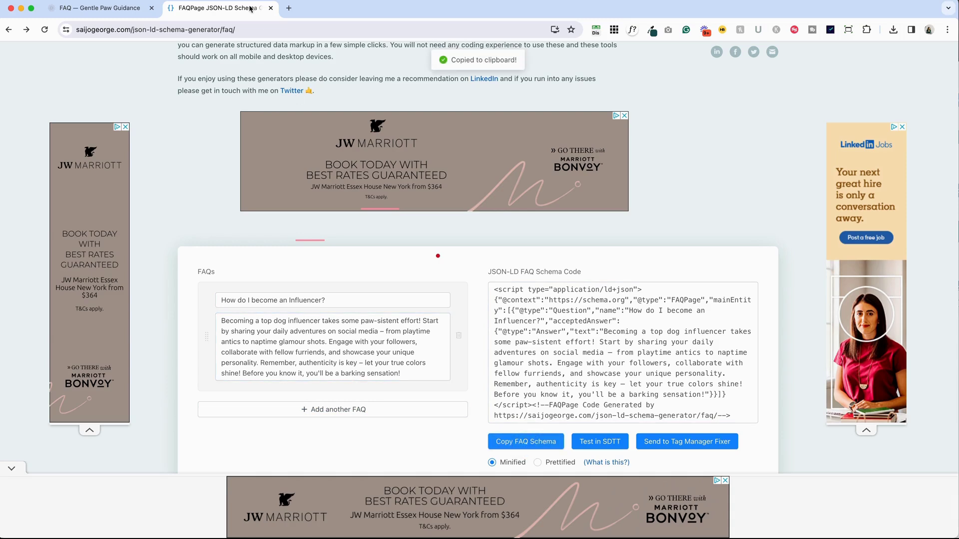
click(95, 8)
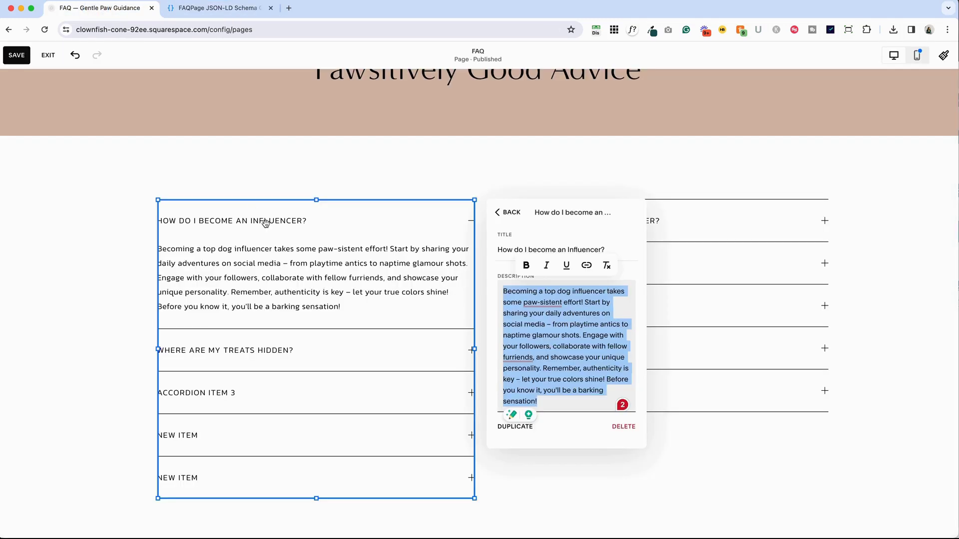
- Drop a Code block under the left accordion and replace its placeholder with the pasted JSON-LD schema
scroll(280, 221, down, 3)
click(70, 328)
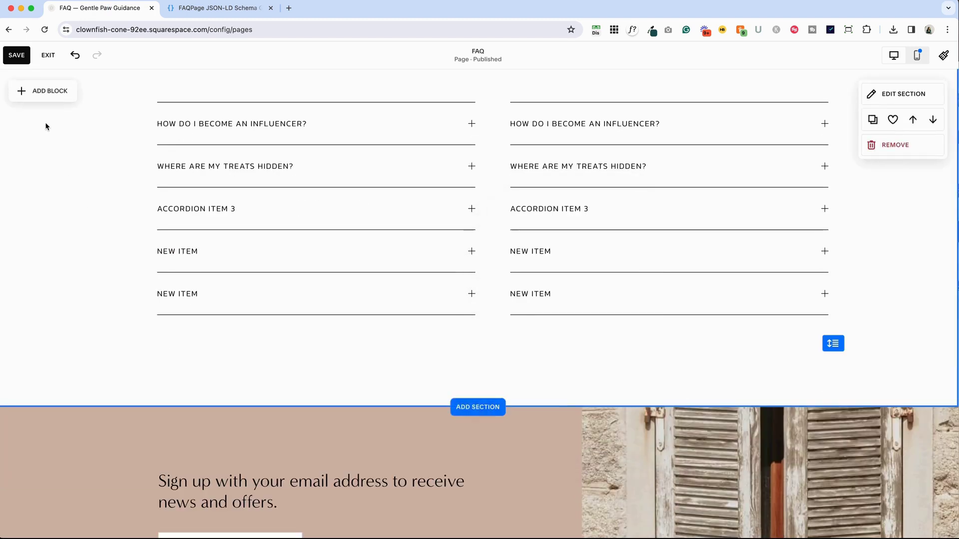
click(45, 95)
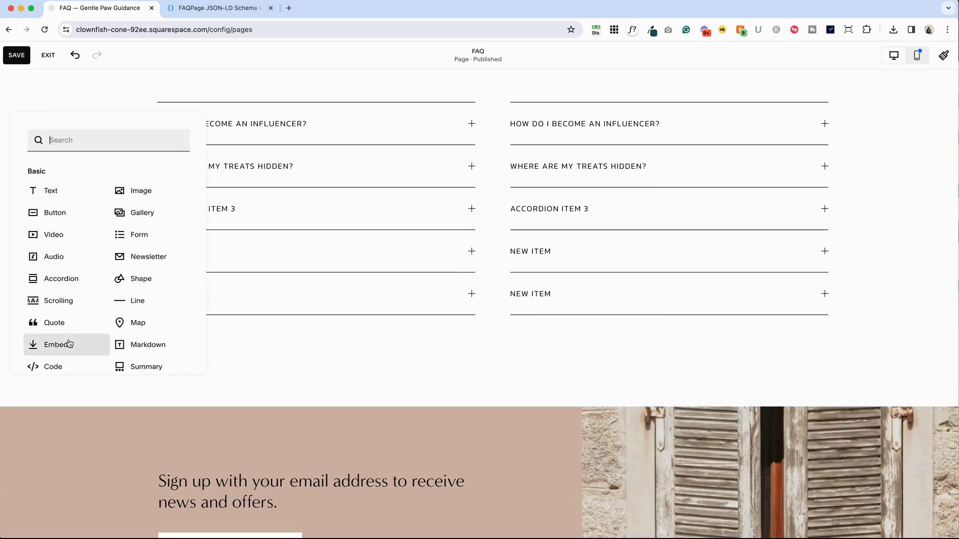
drag(58, 378, 135, 392)
double_click(208, 364)
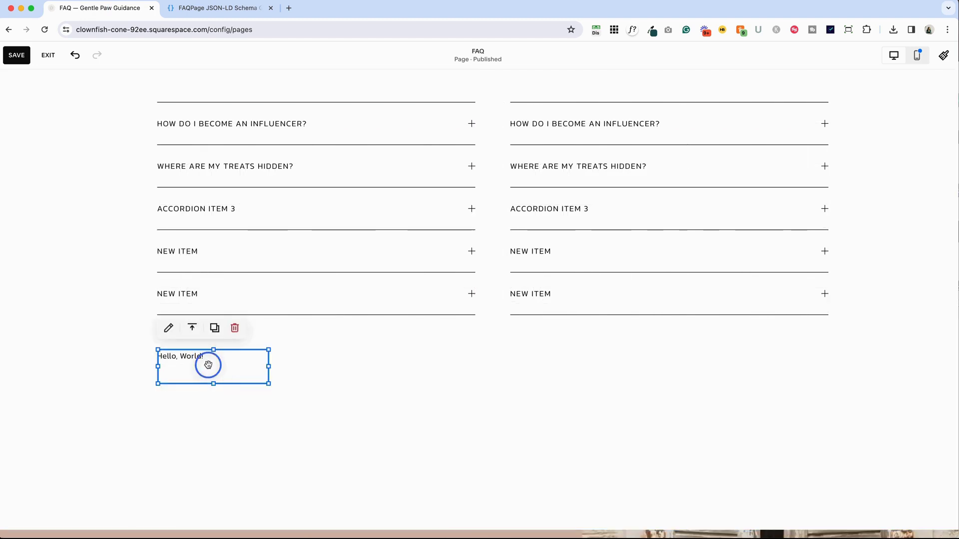
click(407, 353)
key(ctrl+a)
key(ctrl+v)
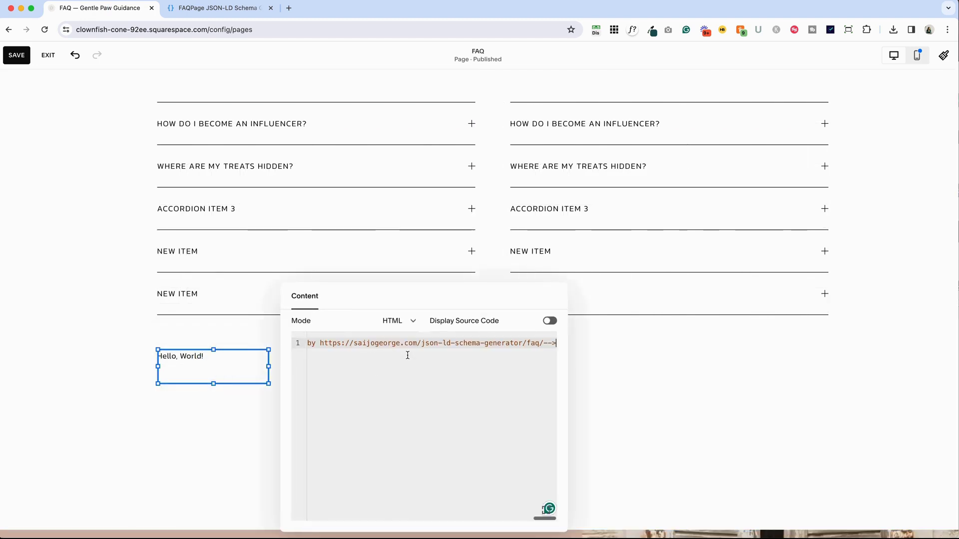
click(690, 399)
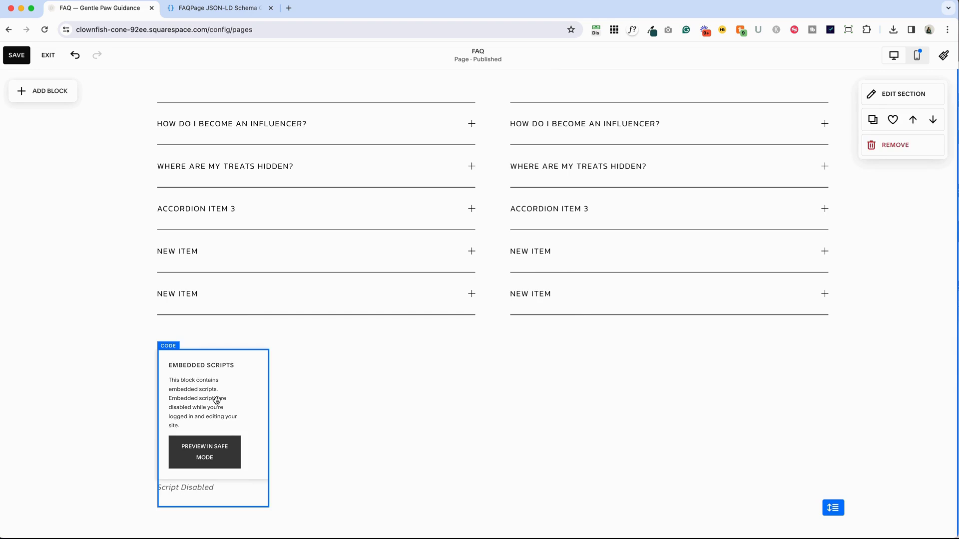
- Drag the embedded scripts block up over the left accordion and send it backward
scroll(391, 299, up, 3)
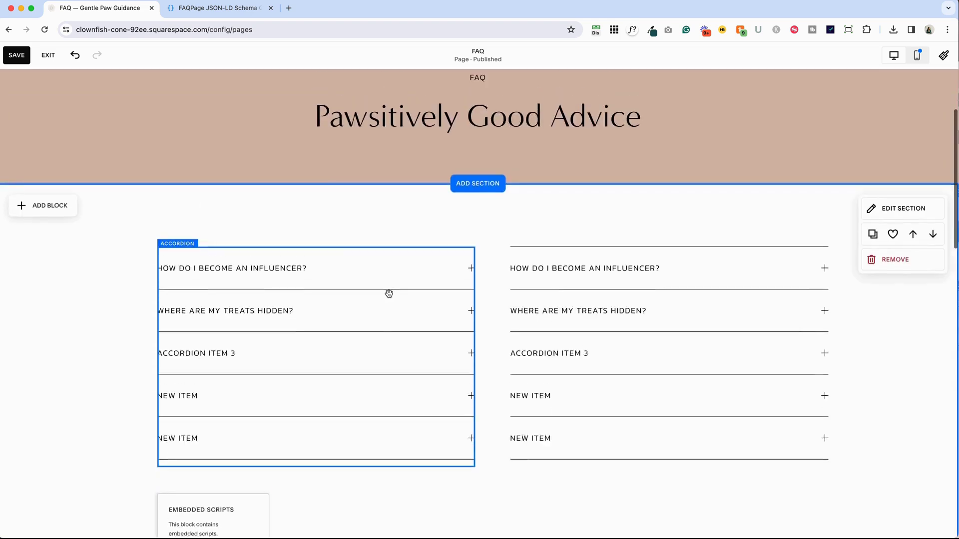
scroll(388, 296, down, 6)
click(224, 284)
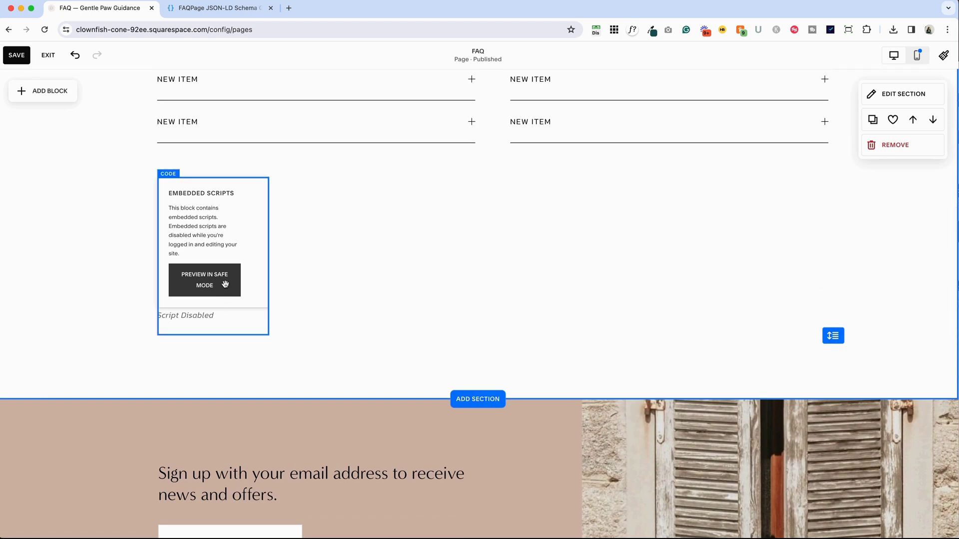
scroll(225, 285, up, 3)
drag(197, 395, 201, 159)
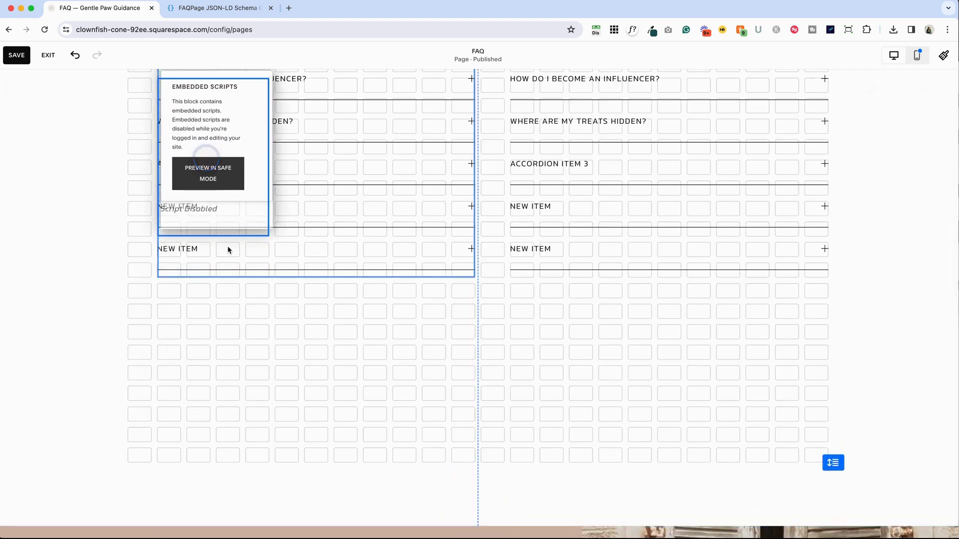
click(233, 275)
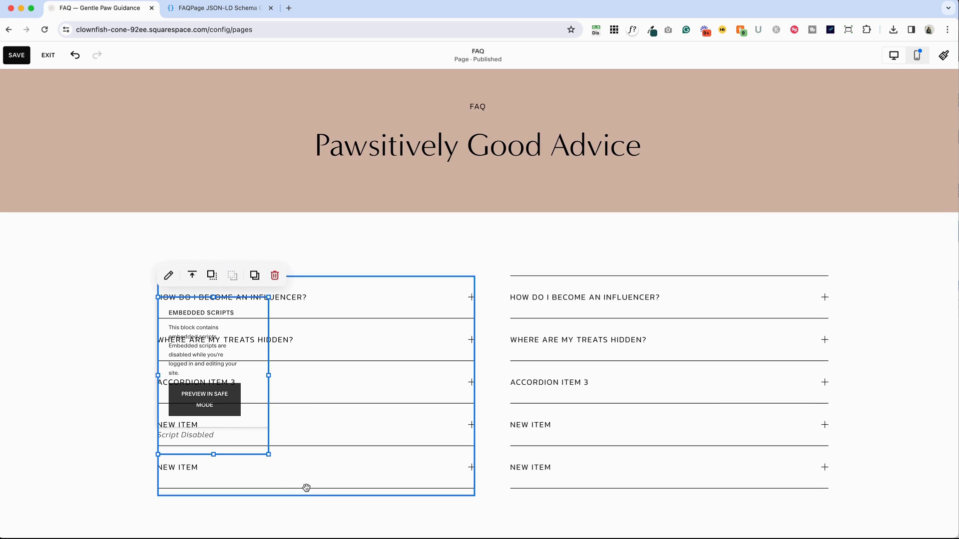
click(333, 509)
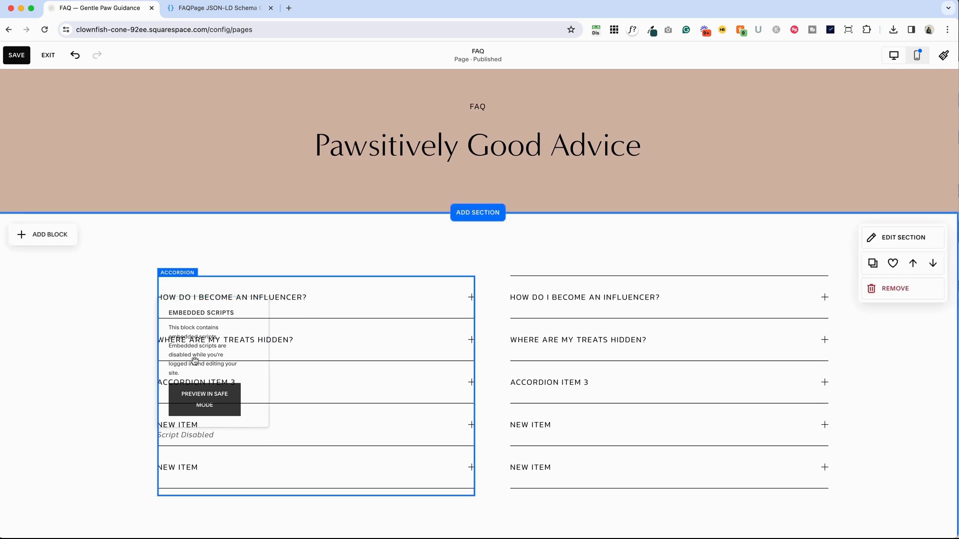
scroll(133, 365, up, 2)
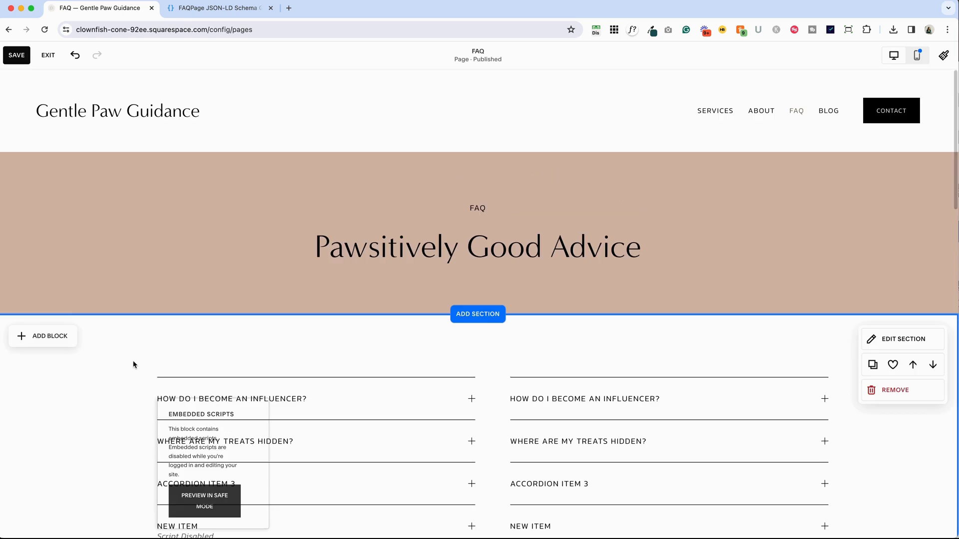
- In mobile view, move the code block and the accordion up to the section top
click(919, 57)
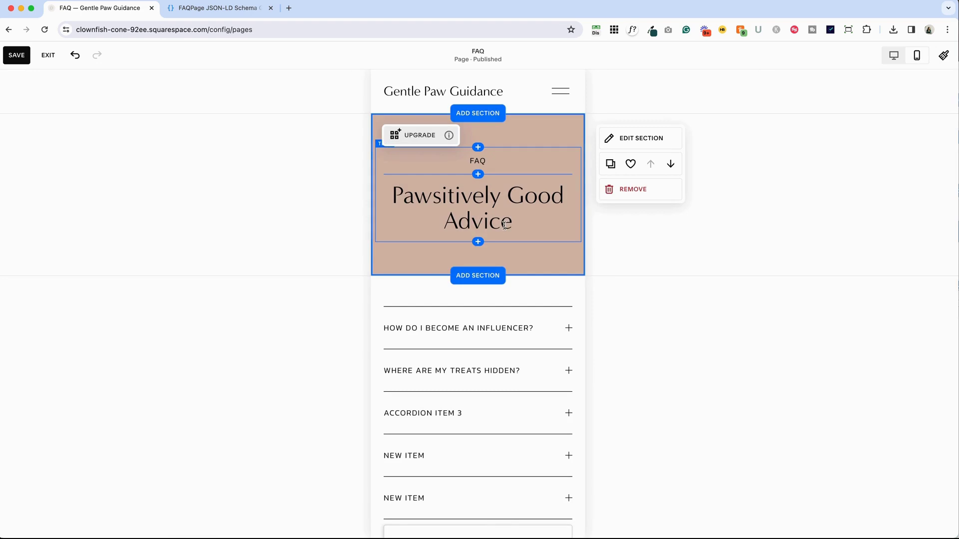
scroll(489, 232, down, 6)
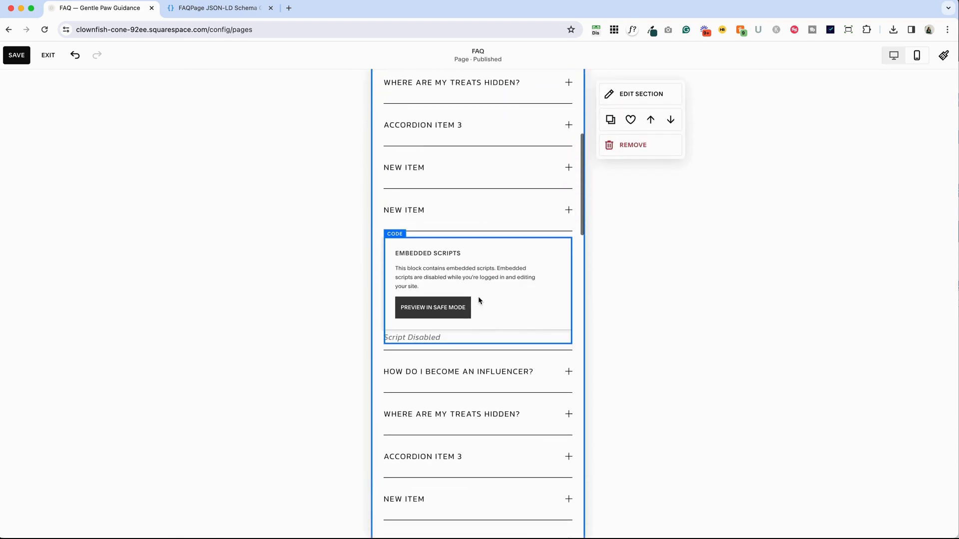
scroll(489, 252, up, 1)
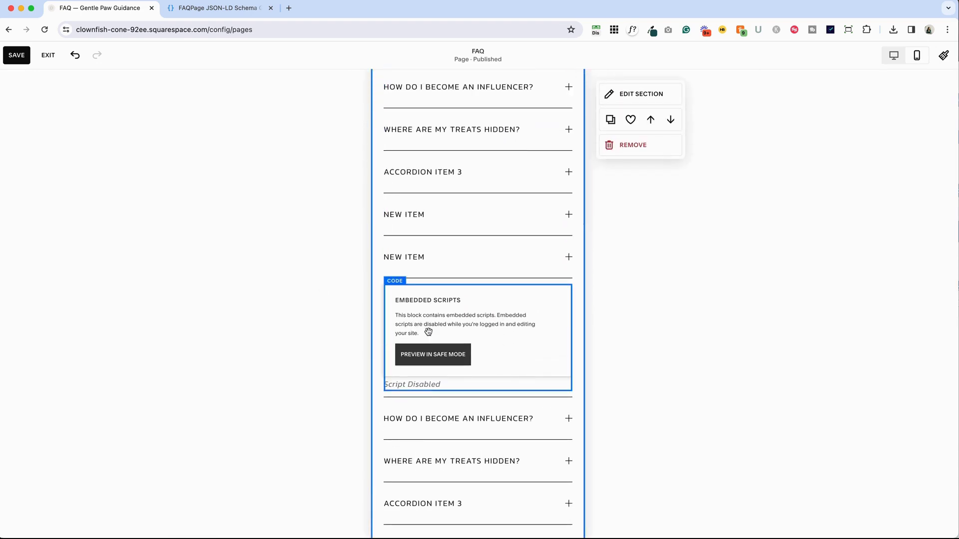
drag(486, 353, 475, 260)
scroll(475, 319, up, 2)
click(480, 283)
scroll(448, 406, down, 1)
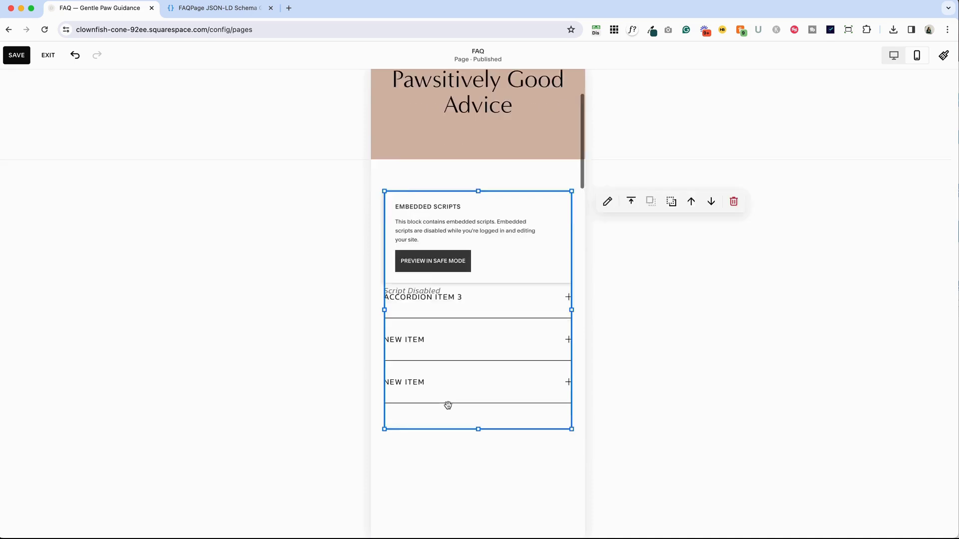
scroll(448, 406, down, 8)
drag(453, 388, 456, 192)
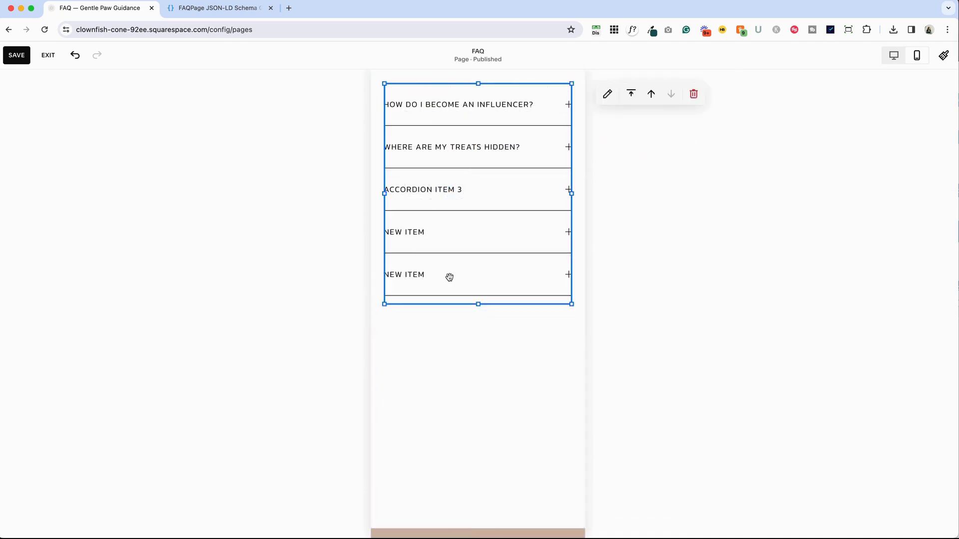
scroll(450, 277, up, 3)
drag(456, 315, 449, 256)
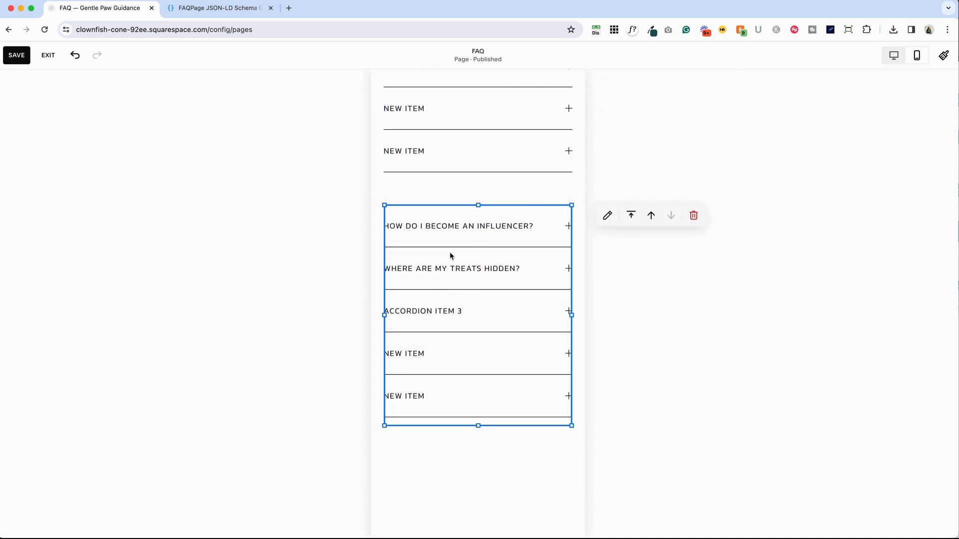
scroll(447, 229, up, 3)
- Send the mobile code block behind the accordion, then save and exit
click(471, 144)
click(530, 145)
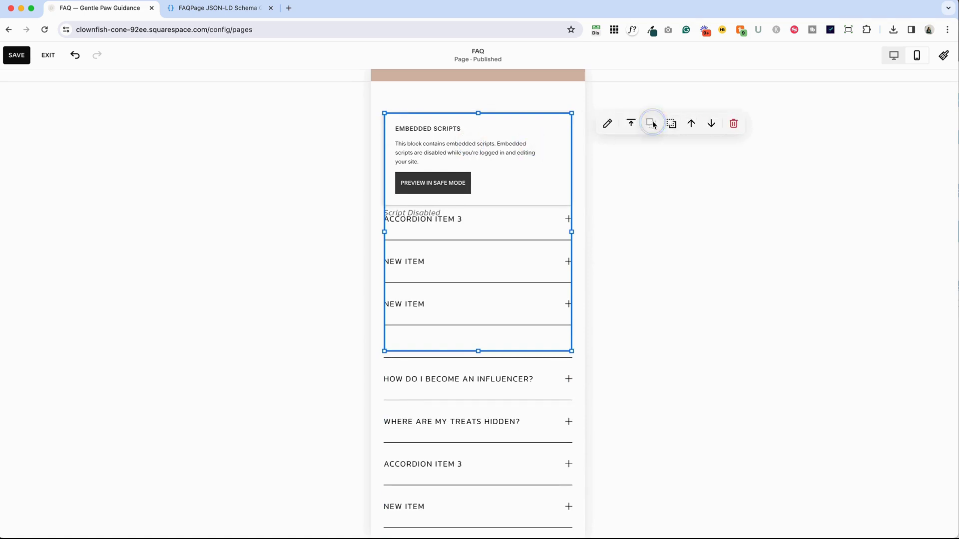
click(671, 125)
click(670, 336)
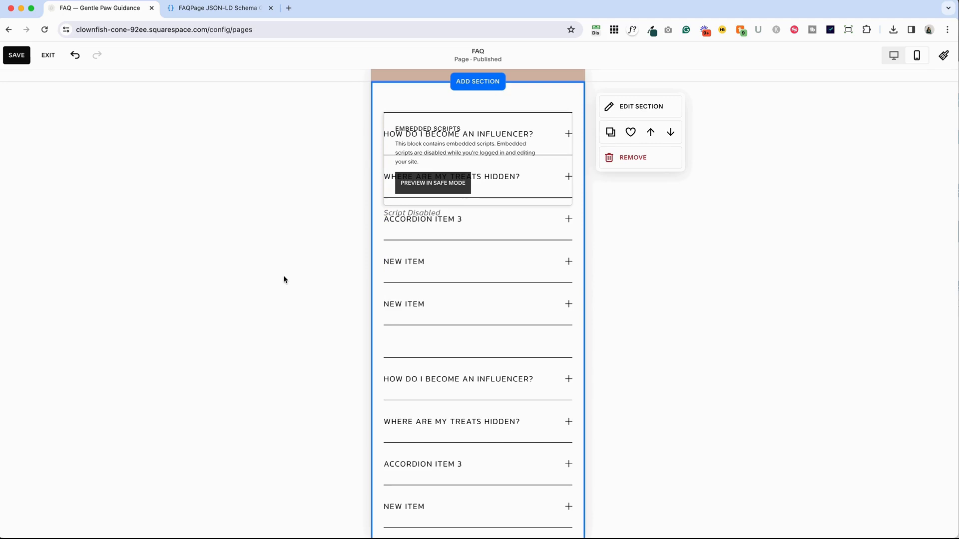
click(16, 55)
click(48, 55)
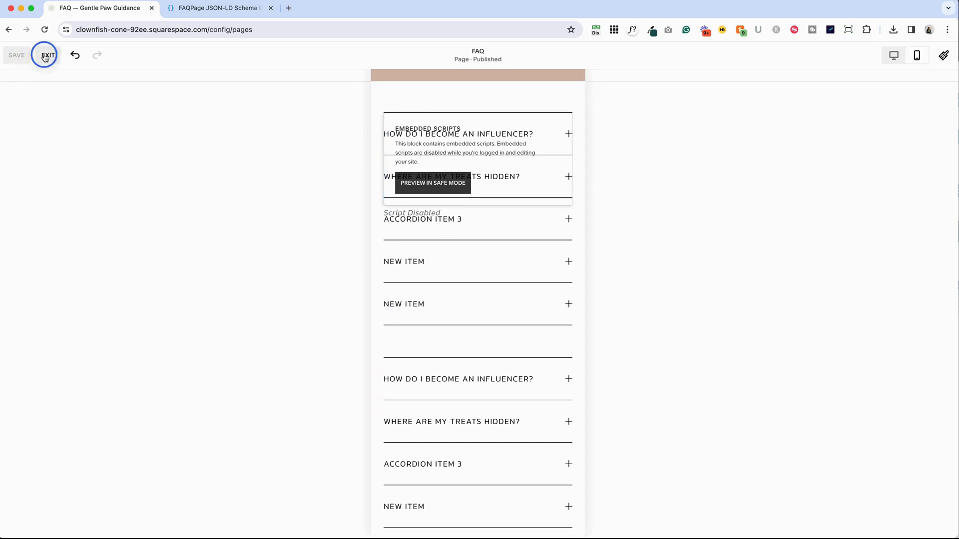
- At desktop width, expand the first, Item 3, treats and both influencer questions
scroll(509, 359, down, 3)
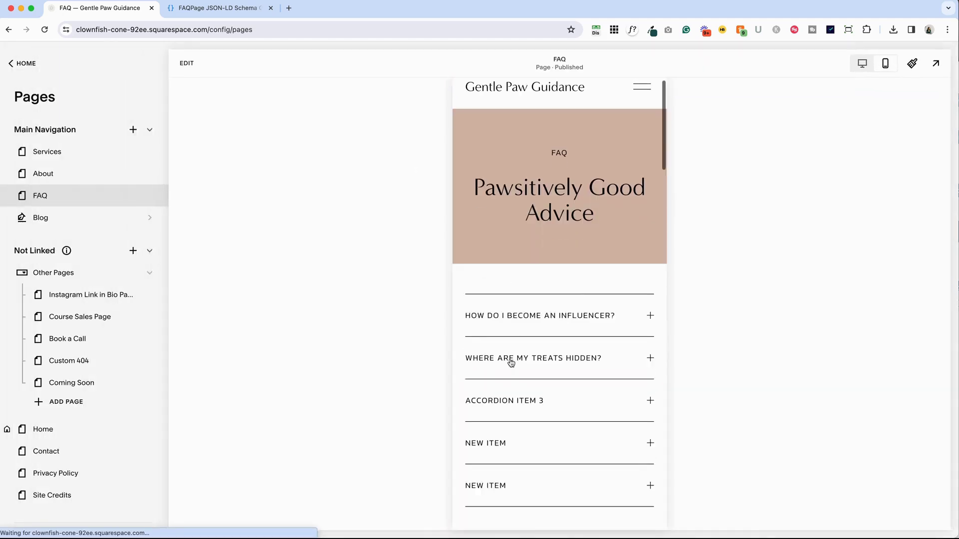
scroll(509, 358, up, 3)
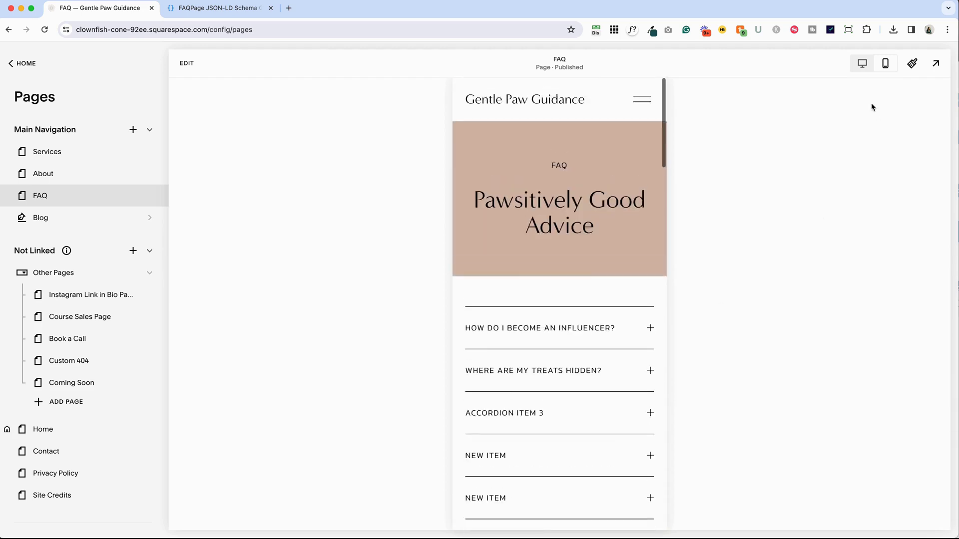
click(862, 63)
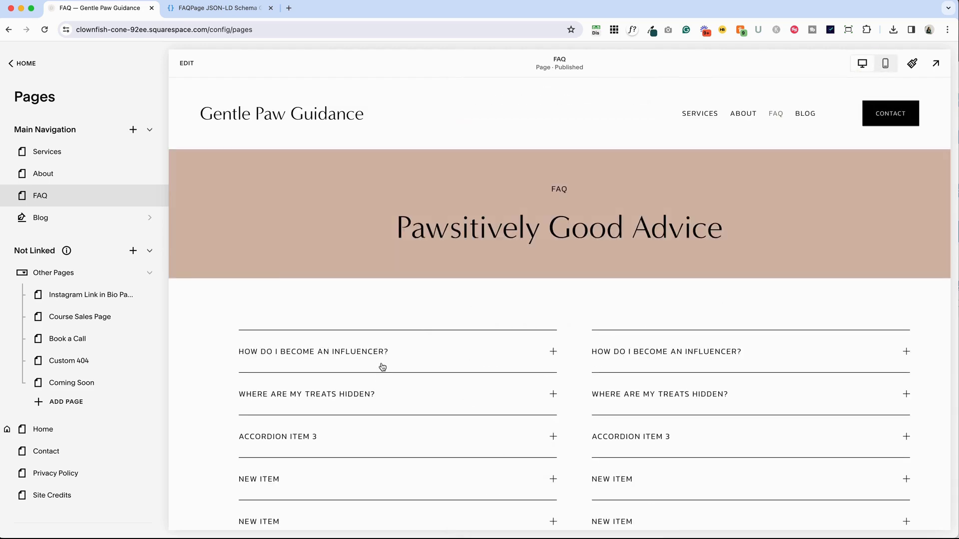
click(382, 367)
scroll(383, 368, down, 3)
click(350, 397)
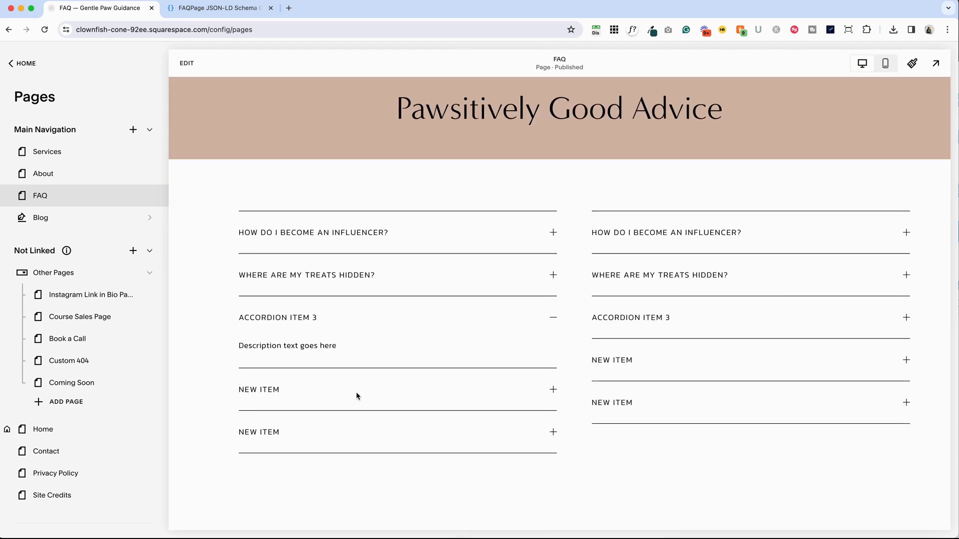
click(333, 261)
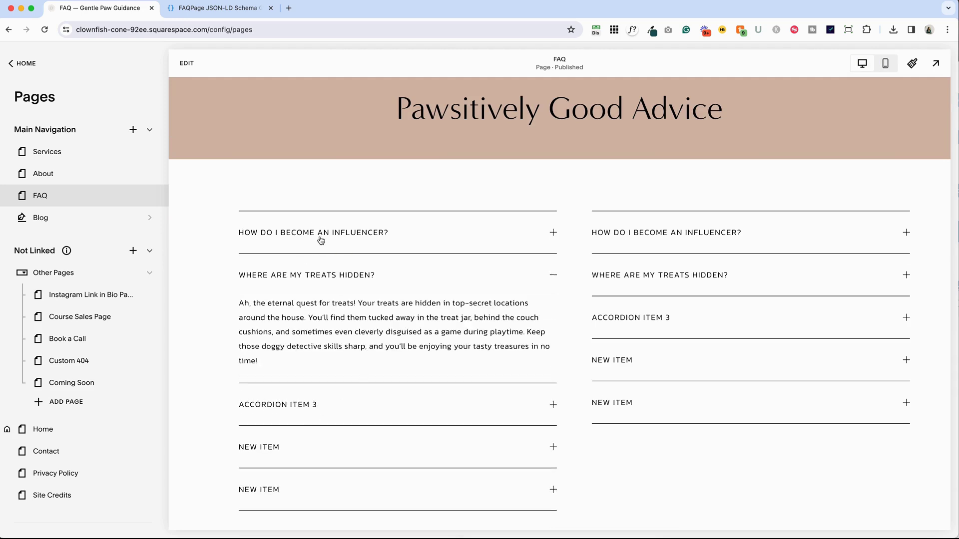
click(321, 241)
click(663, 232)
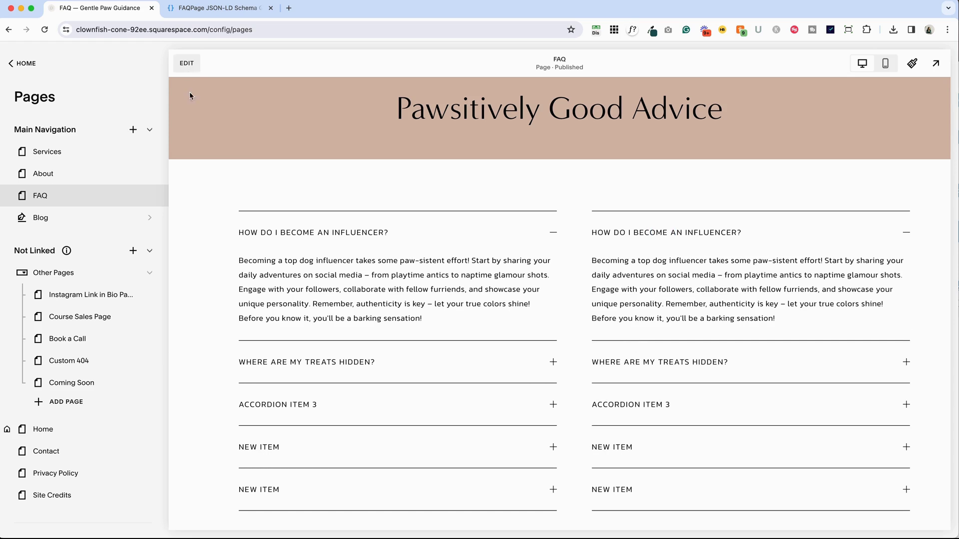
click(331, 278)
- Reopen the editor and delete the left FAQ accordion block
click(188, 64)
click(284, 259)
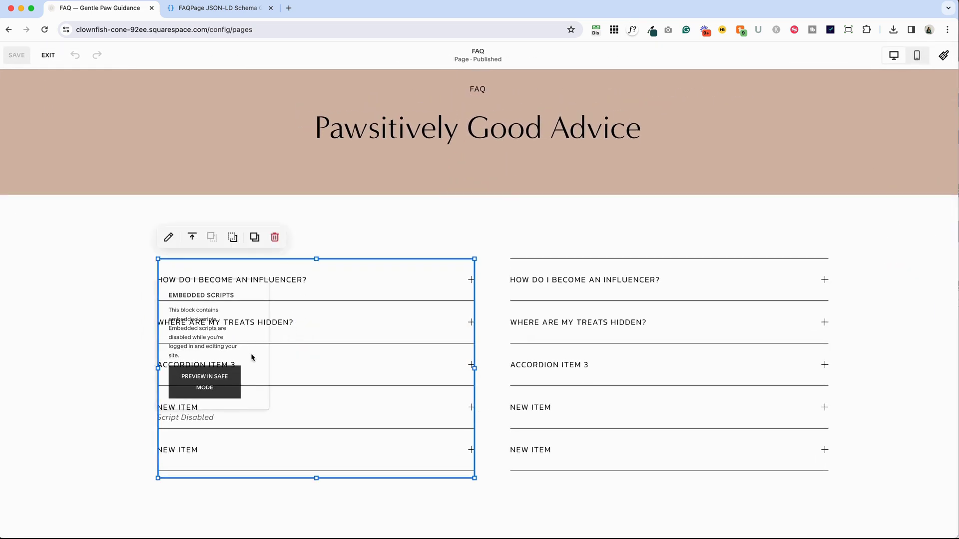
click(331, 319)
key(BackSpace)
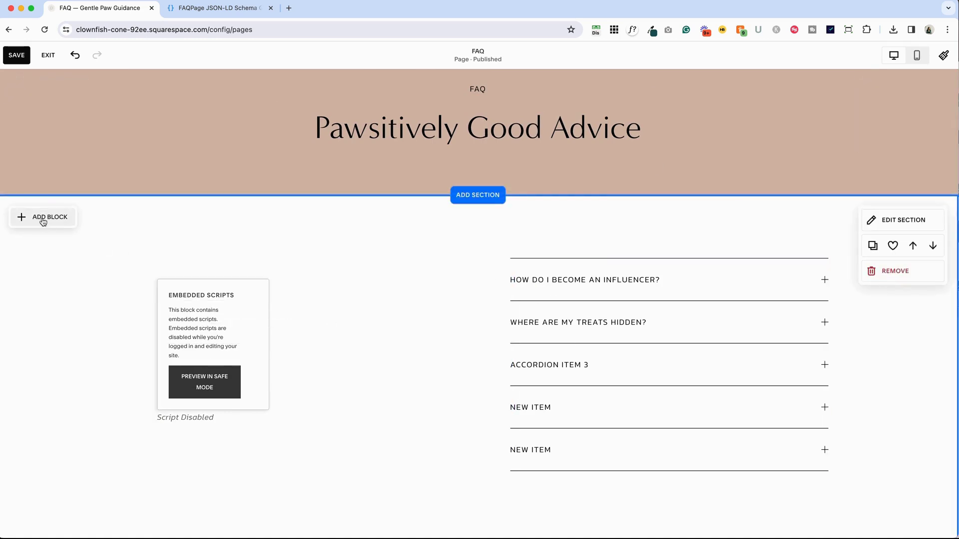
- Add an image block in the left column with beyla-website.jpg, set to Fill
click(21, 216)
click(121, 283)
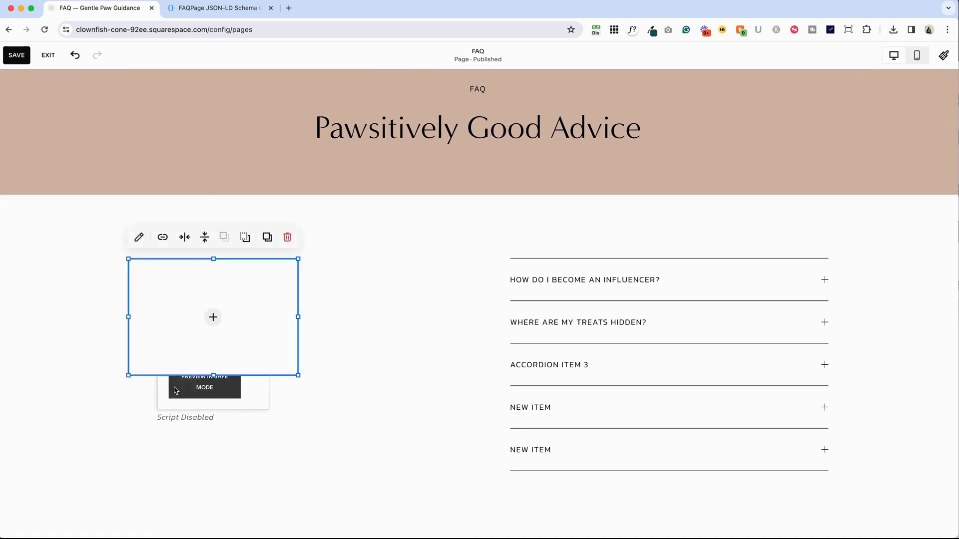
drag(195, 344, 287, 374)
click(286, 376)
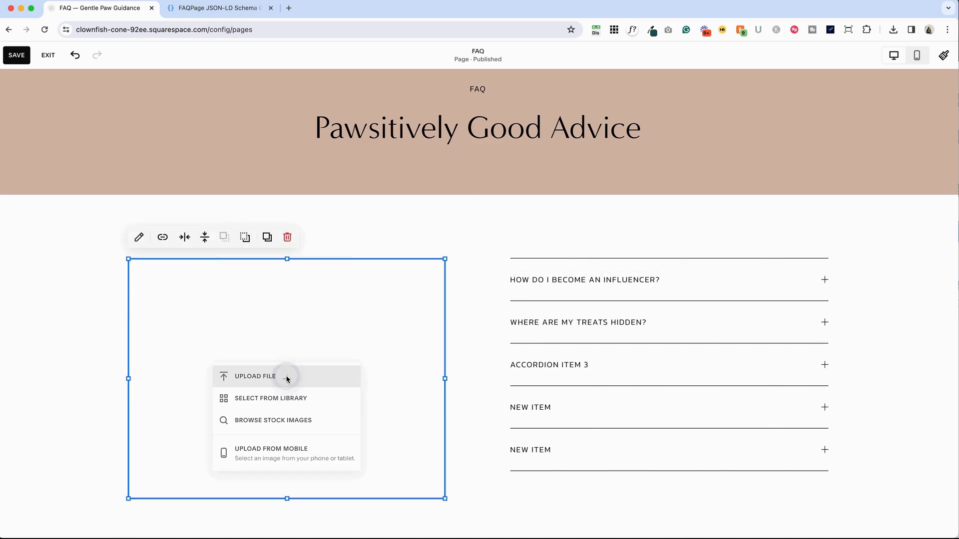
click(282, 398)
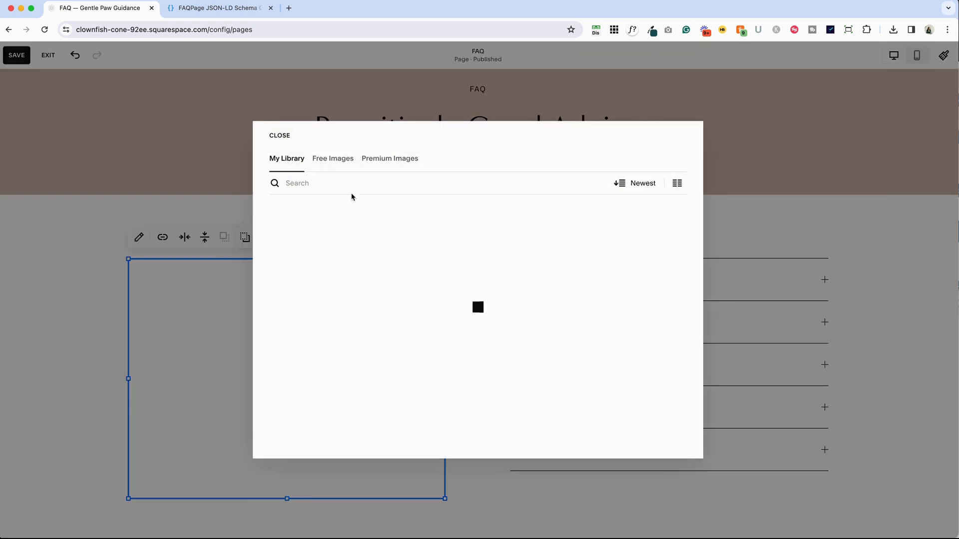
click(316, 258)
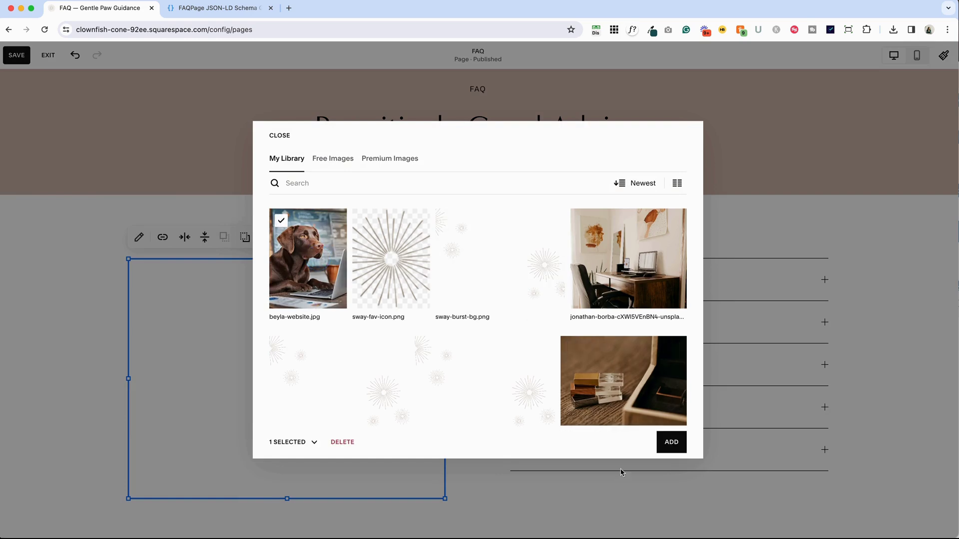
click(671, 442)
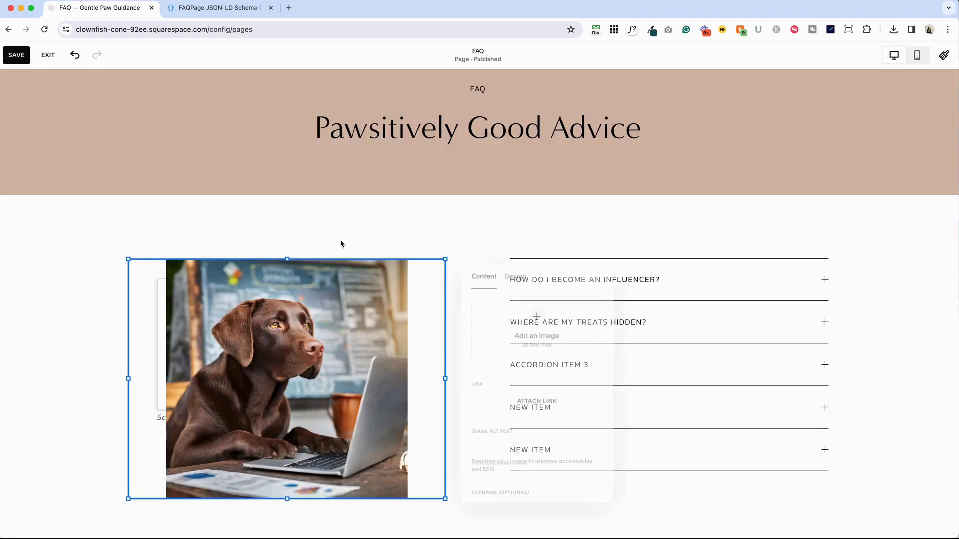
click(517, 274)
click(537, 307)
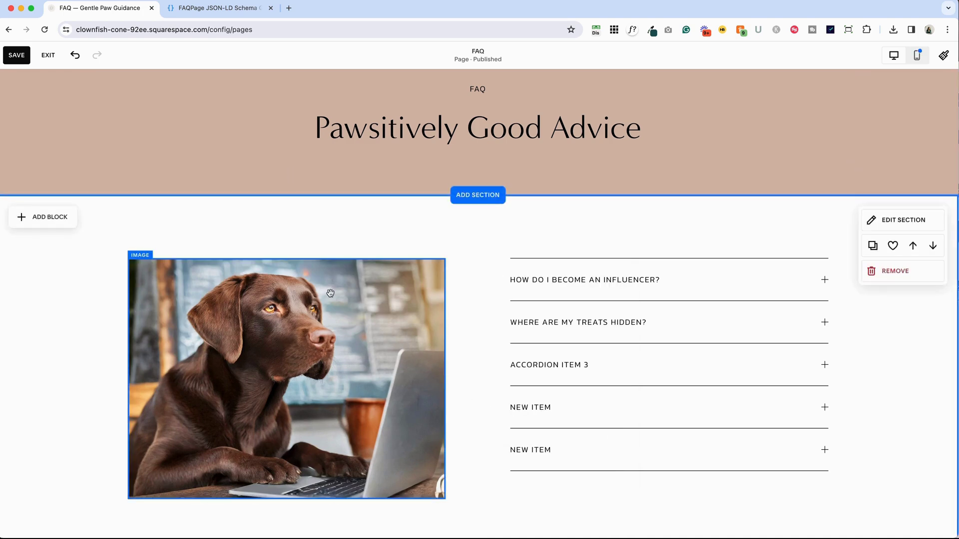
- Save the page changes and exit the editor
drag(329, 285, 330, 283)
scroll(330, 282, down, 3)
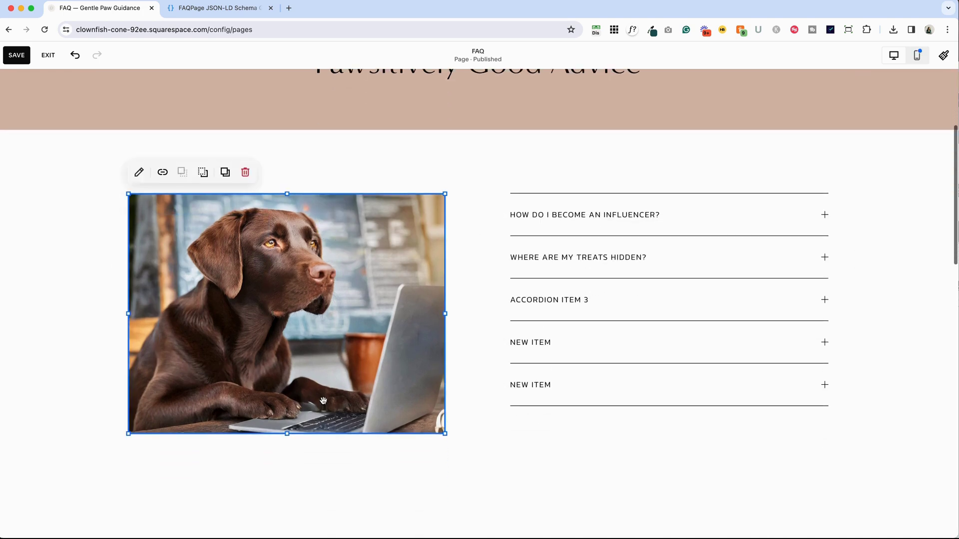
click(16, 55)
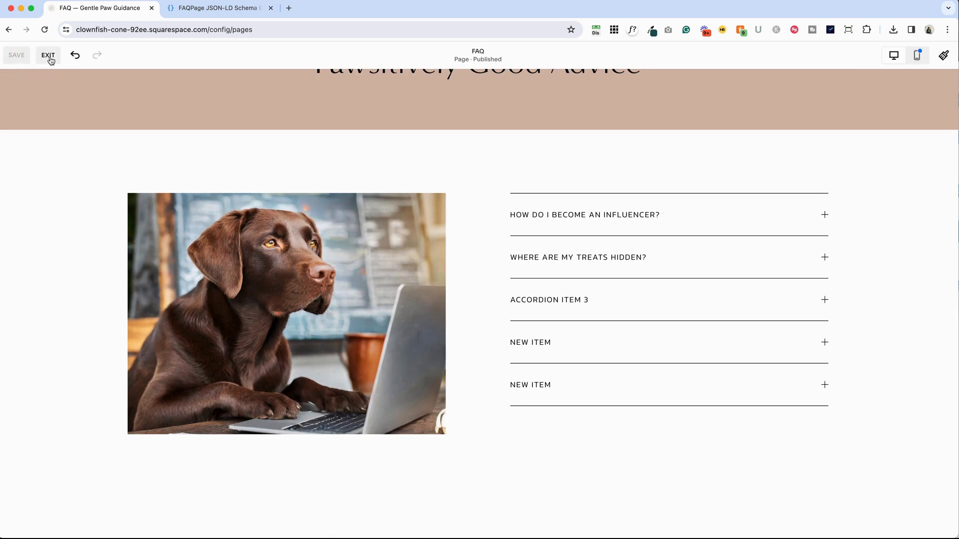
click(48, 55)
- Expand the treats, influencer, Accordion Item 3 and both New Item questions, then reopen editing
scroll(600, 299, down, 5)
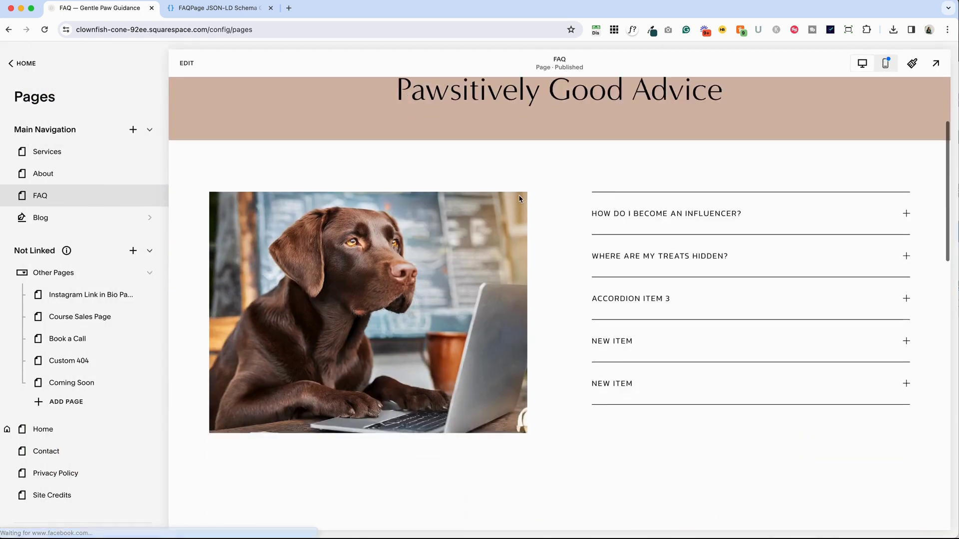
click(655, 202)
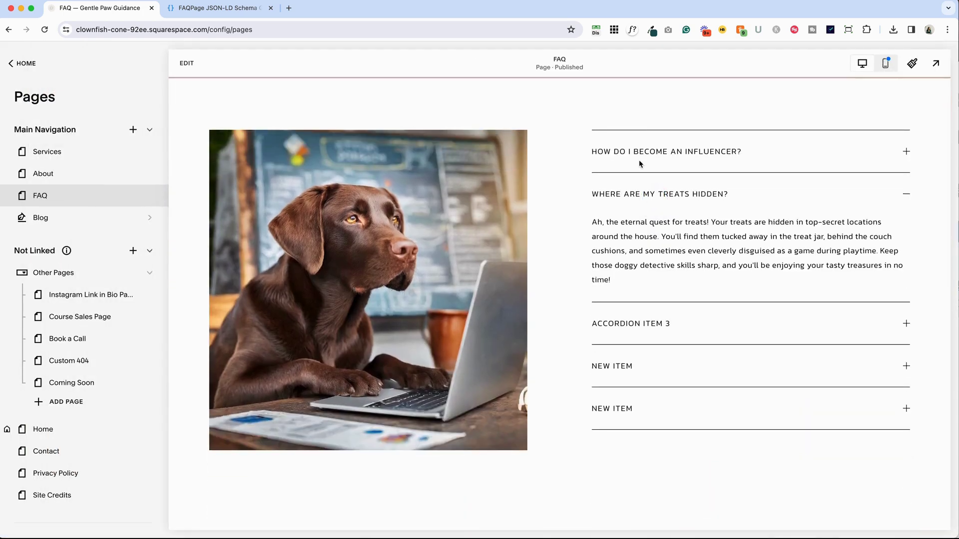
click(642, 153)
click(644, 334)
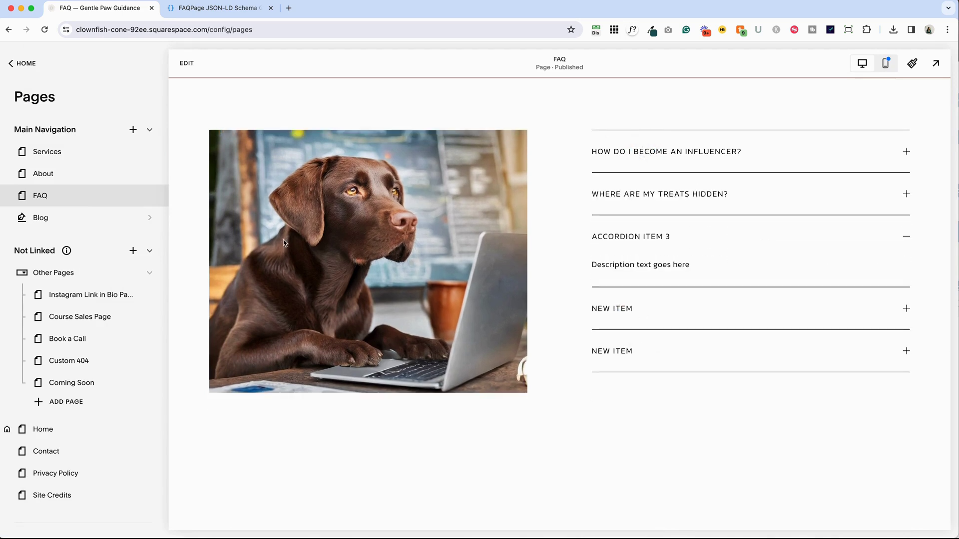
click(630, 315)
click(623, 351)
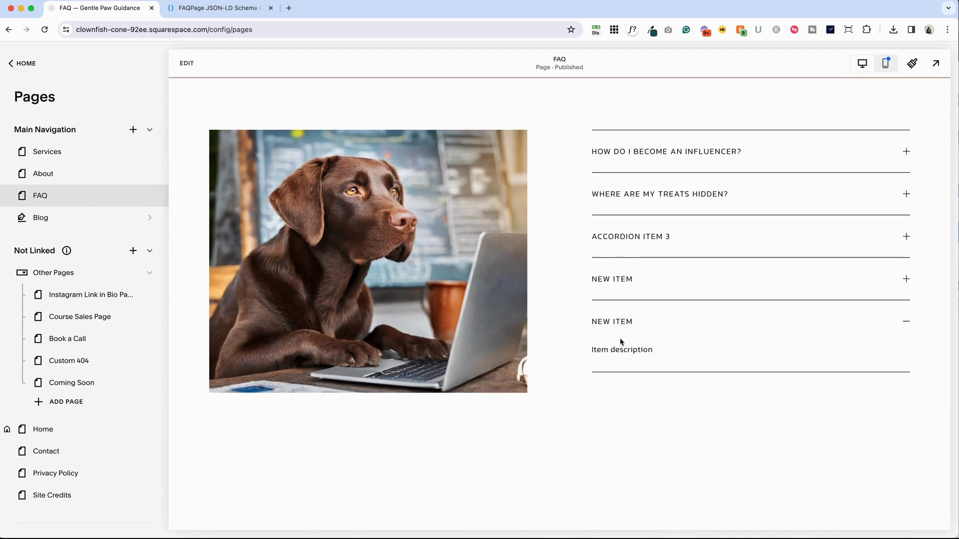
scroll(558, 483, up, 2)
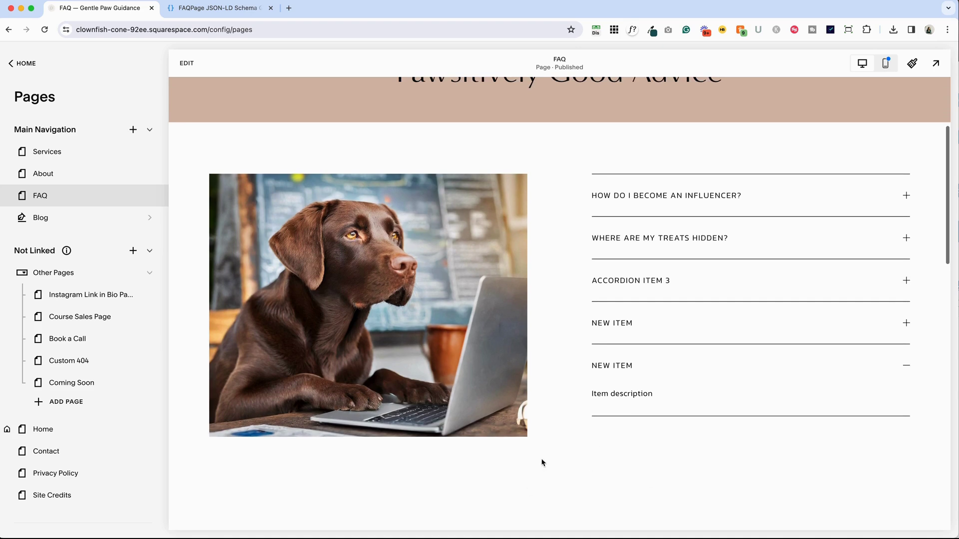
click(189, 63)
- Stretch the accordion's bottom edge down below the dog image, then save and exit
click(591, 365)
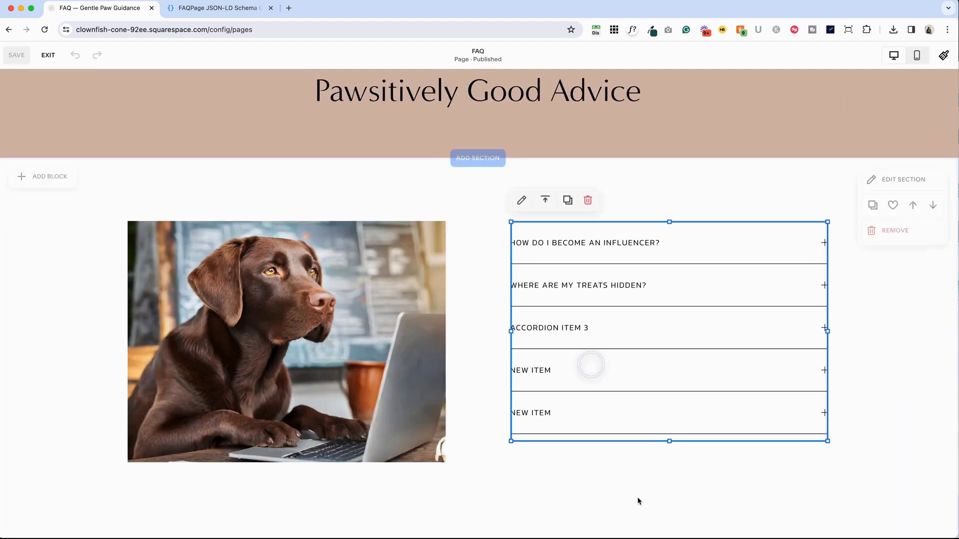
drag(670, 441, 673, 483)
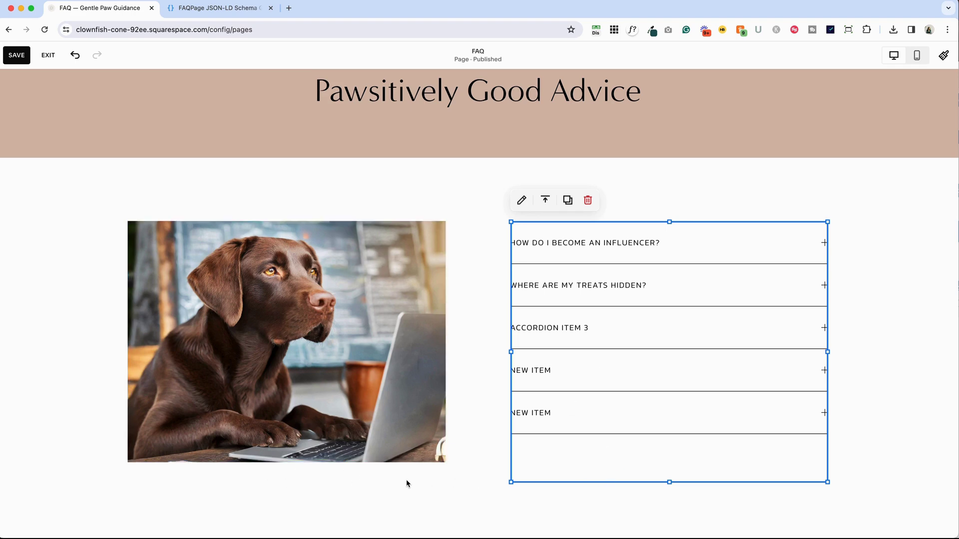
click(665, 502)
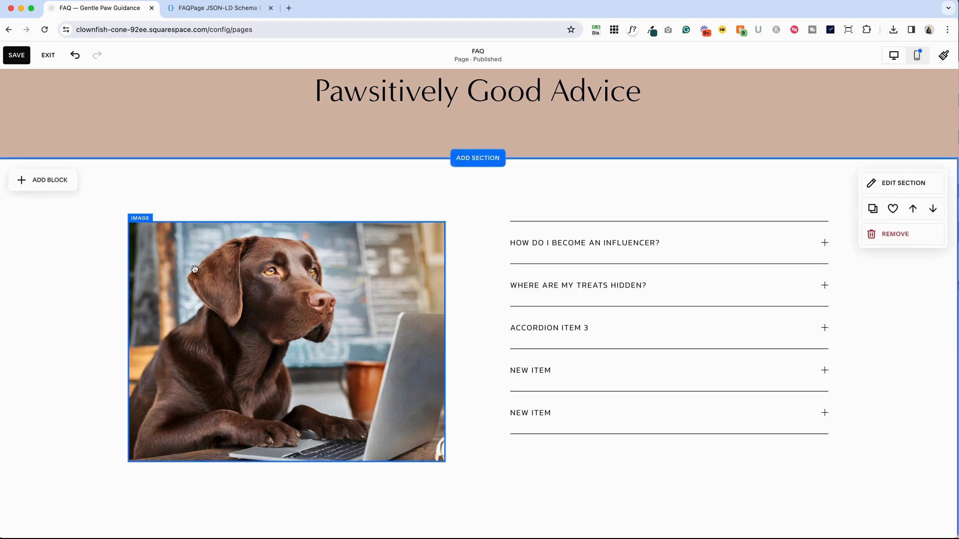
click(17, 55)
click(49, 56)
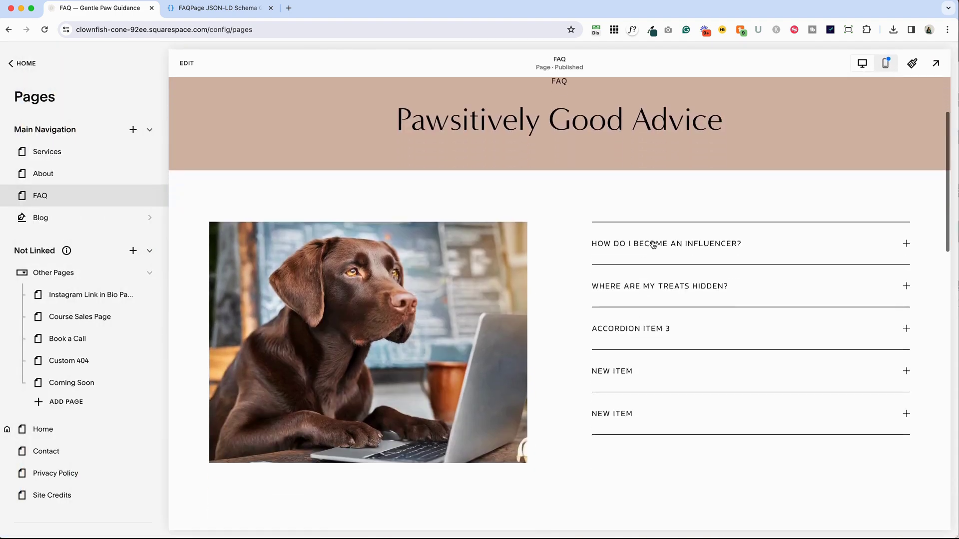
- Expand the influencer, treats and Accordion Item 3 answers in the preview, then return to editing the FAQ page
click(653, 245)
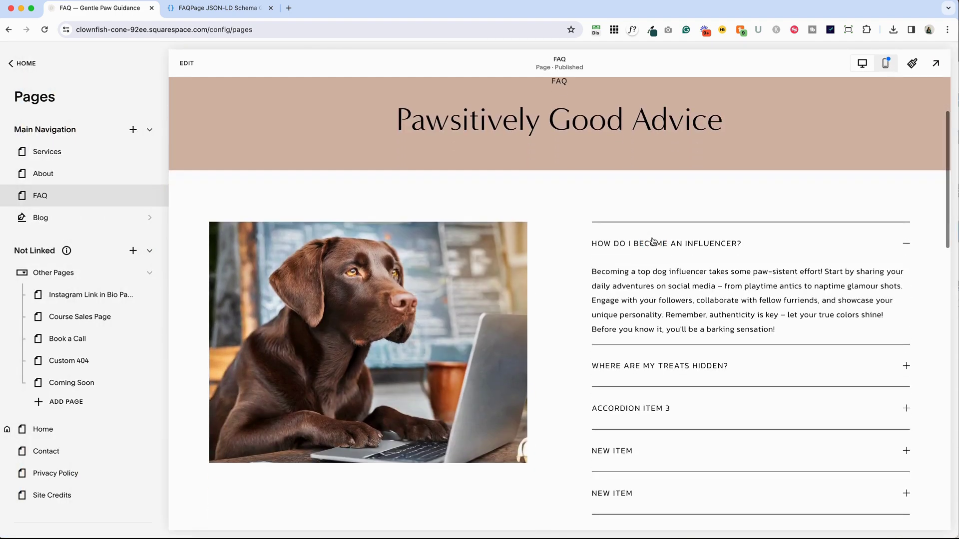
click(658, 376)
scroll(658, 377, down, 2)
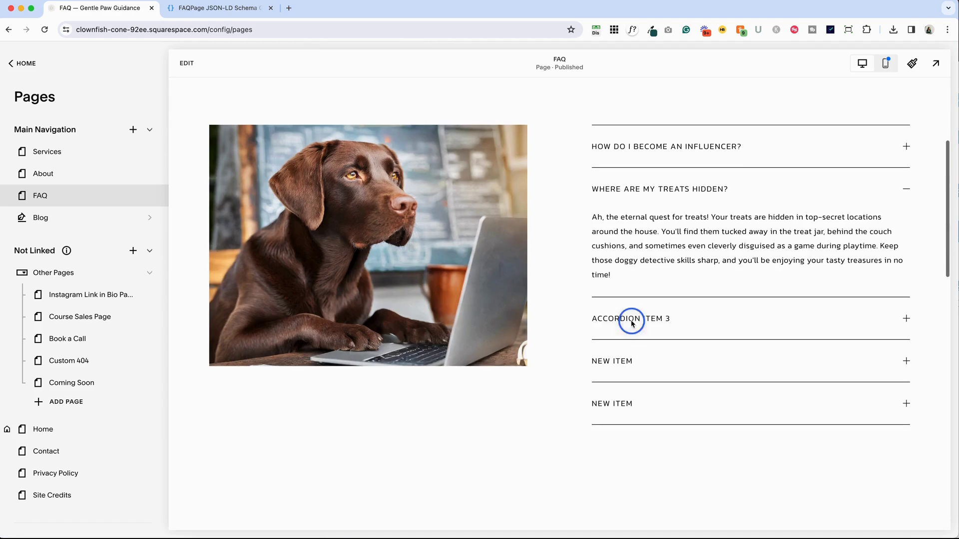
click(632, 319)
scroll(448, 302, up, 3)
scroll(467, 290, down, 1)
scroll(466, 290, up, 2)
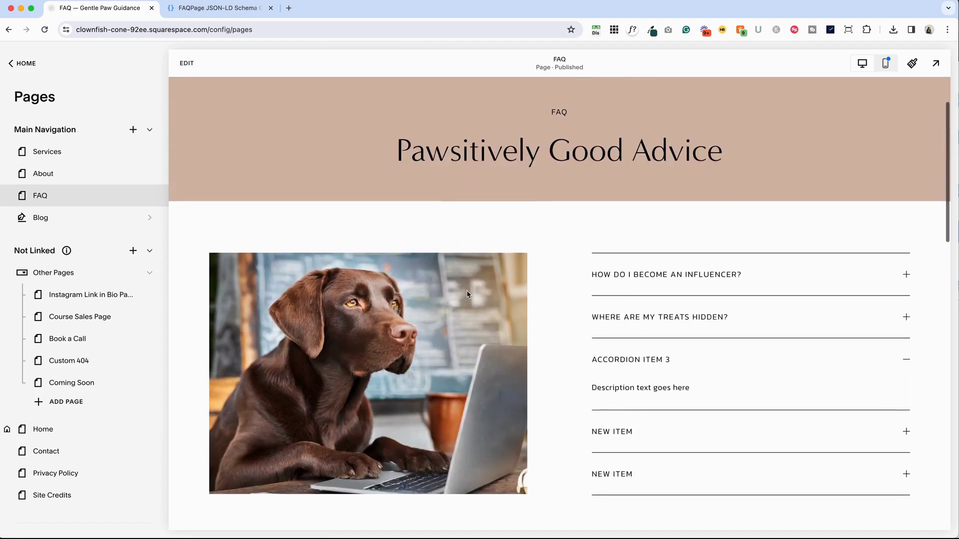
scroll(467, 290, down, 5)
click(187, 63)
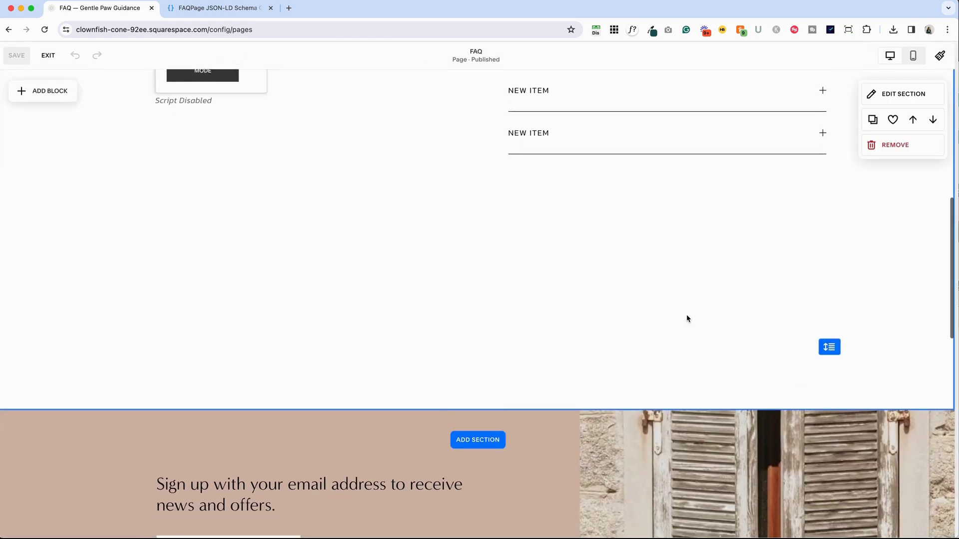
- Drag the FAQ section's bottom edge up to the accordion, then save and exit the editor
drag(821, 347, 809, 197)
scroll(143, 178, up, 10)
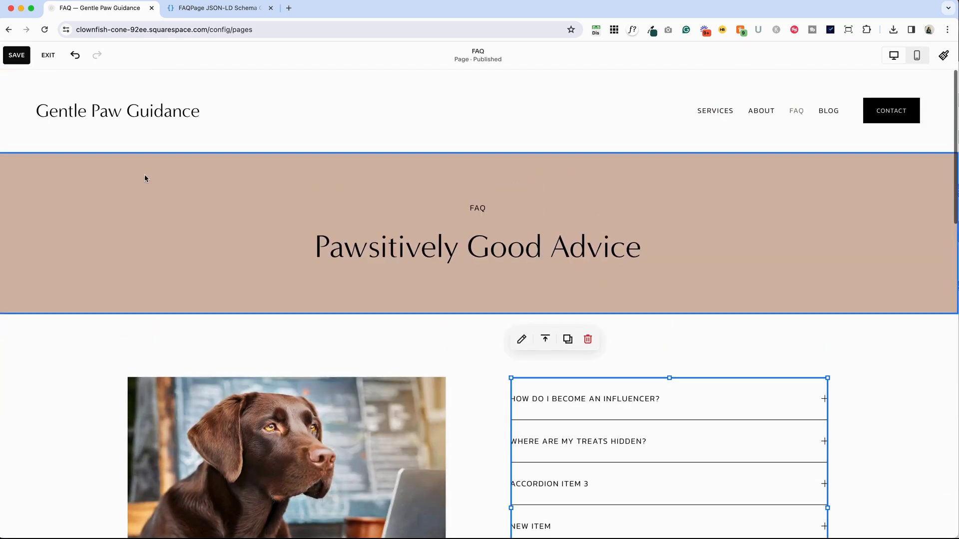
click(17, 55)
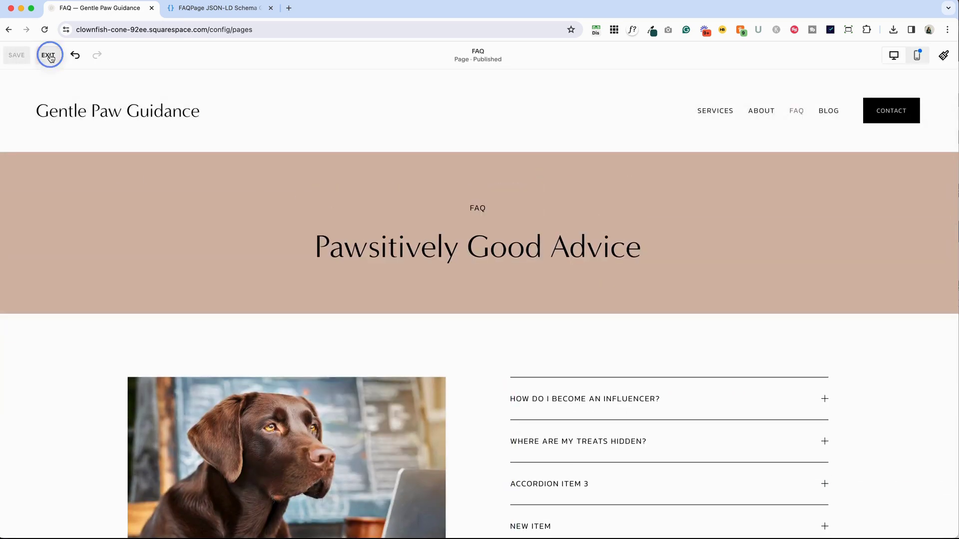
click(48, 55)
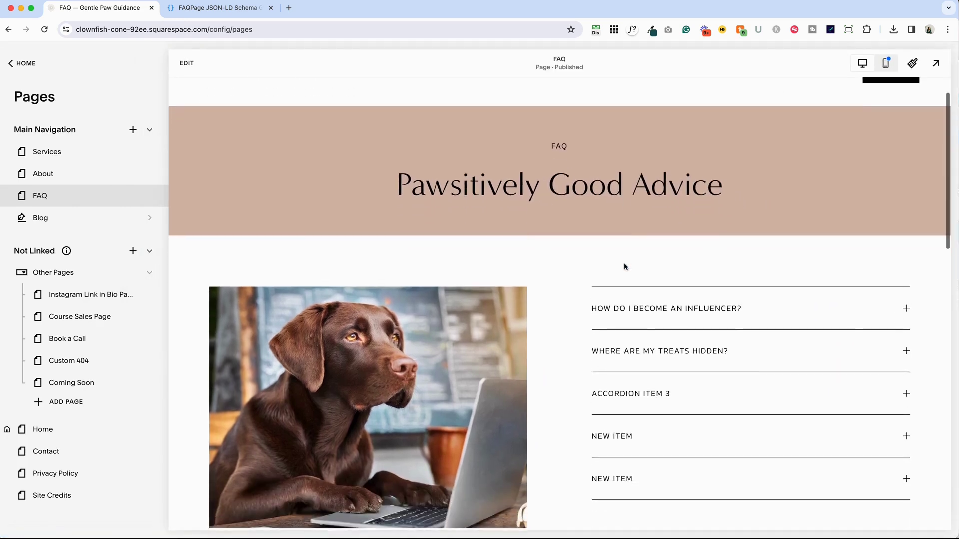
scroll(624, 265, down, 3)
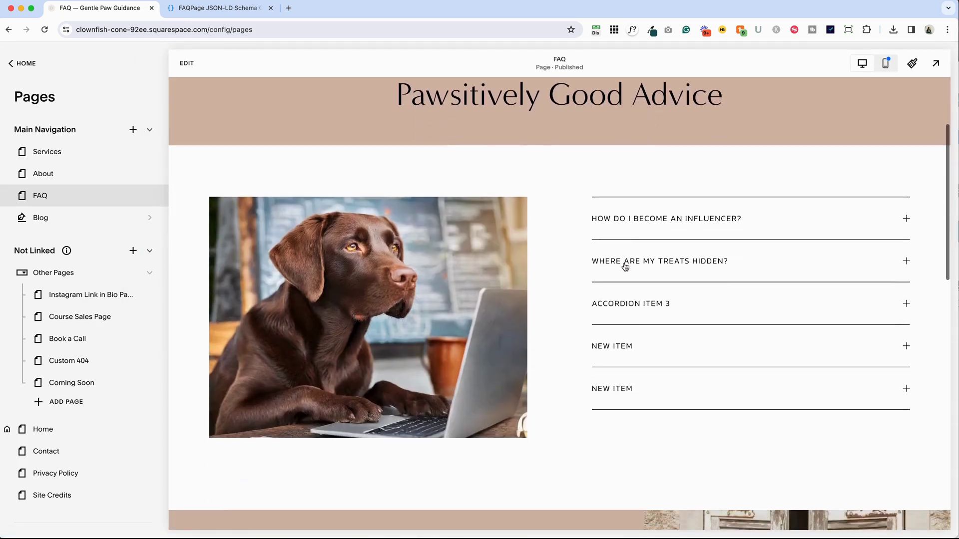